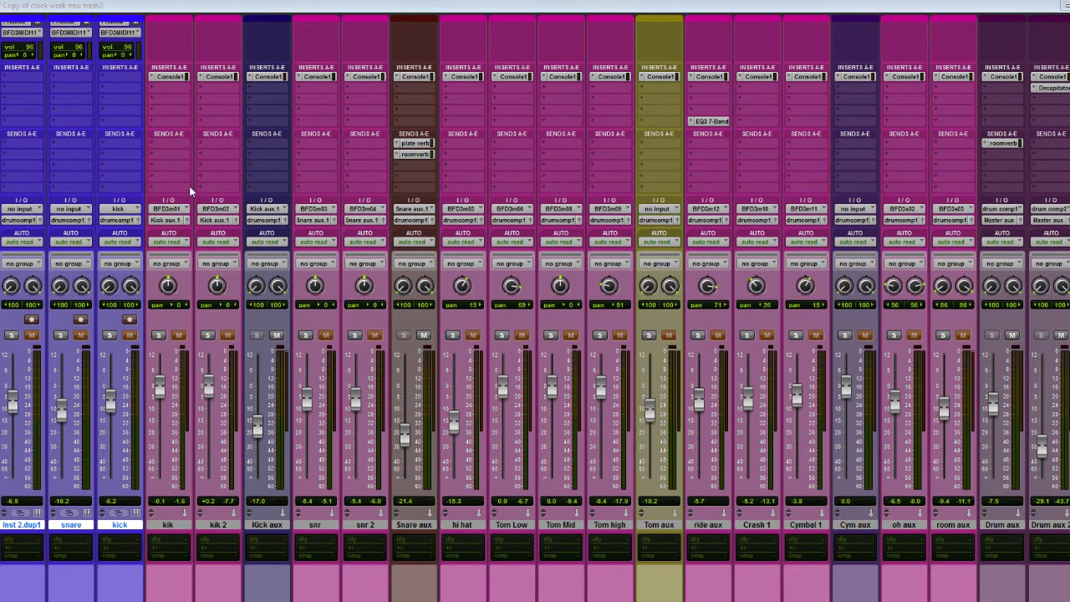
# Step: Add a 0 dB send from kik to the drum comp 2 bus and copy it to kik 2's Send A
pyautogui.click(151, 144)
pyautogui.moveTo(178, 174)
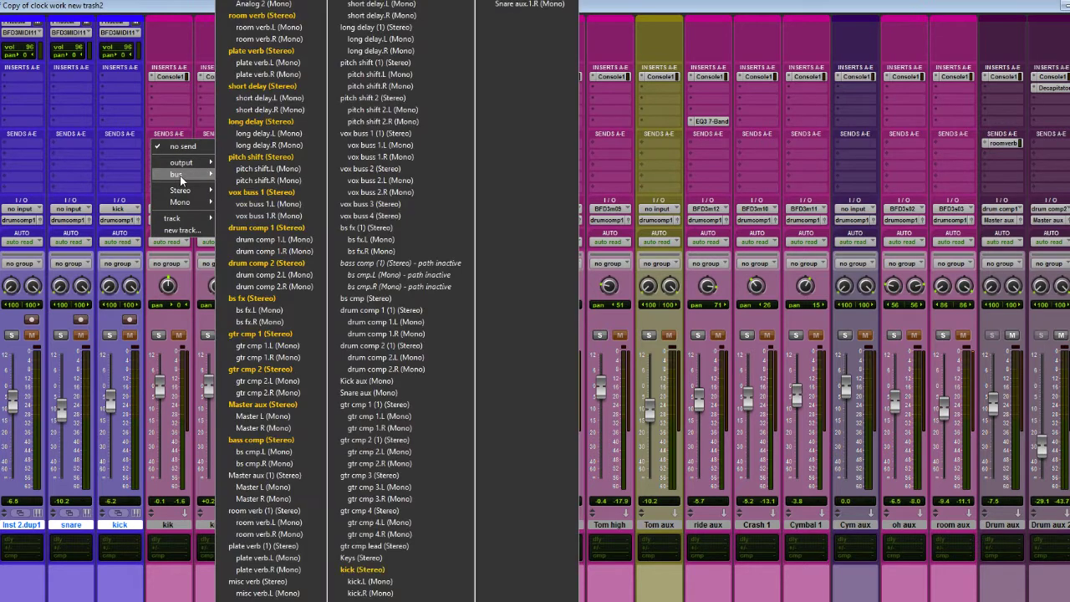
pyautogui.click(266, 262)
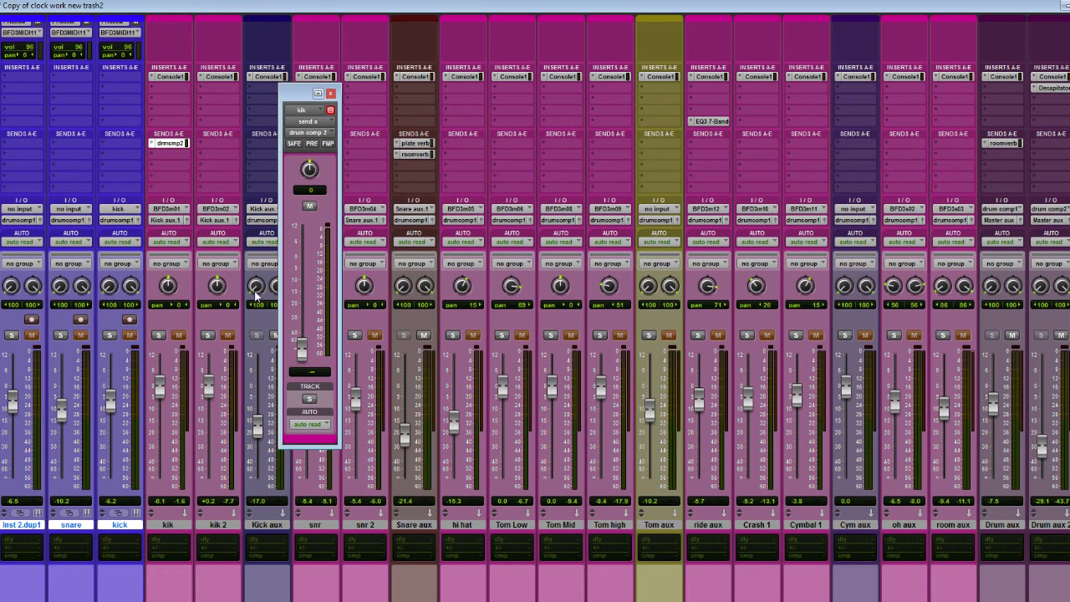
pyautogui.keyDown('alt'); pyautogui.click(300, 350); pyautogui.keyUp('alt')
pyautogui.moveTo(163, 144); pyautogui.dragTo(217, 144)
pyautogui.click(331, 93)
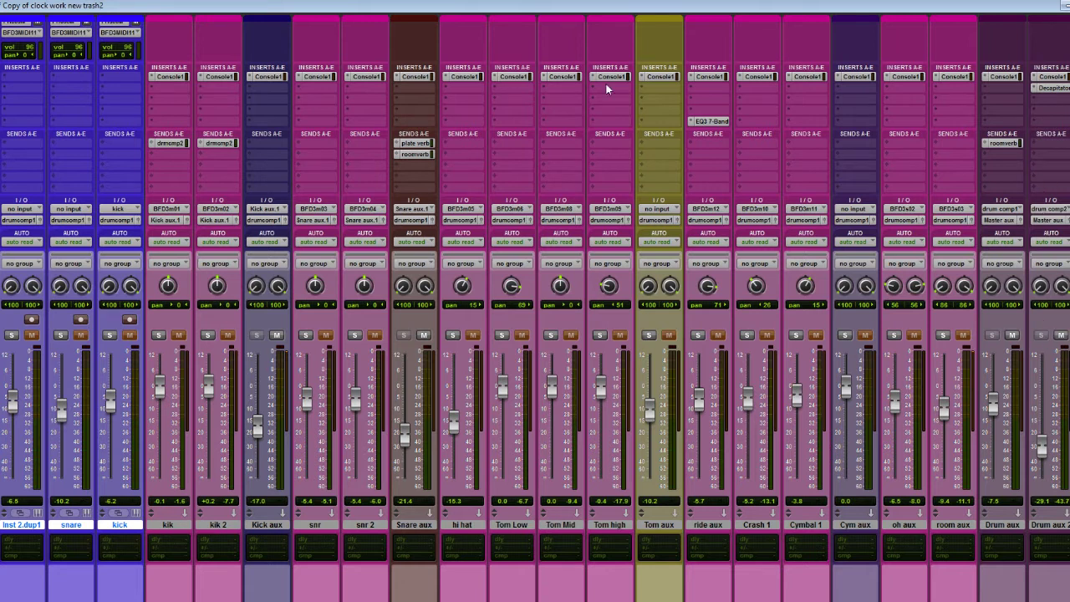
# Step: Add a second bus output path to kik alongside its Kick aux.1 output
pyautogui.click(150, 144)
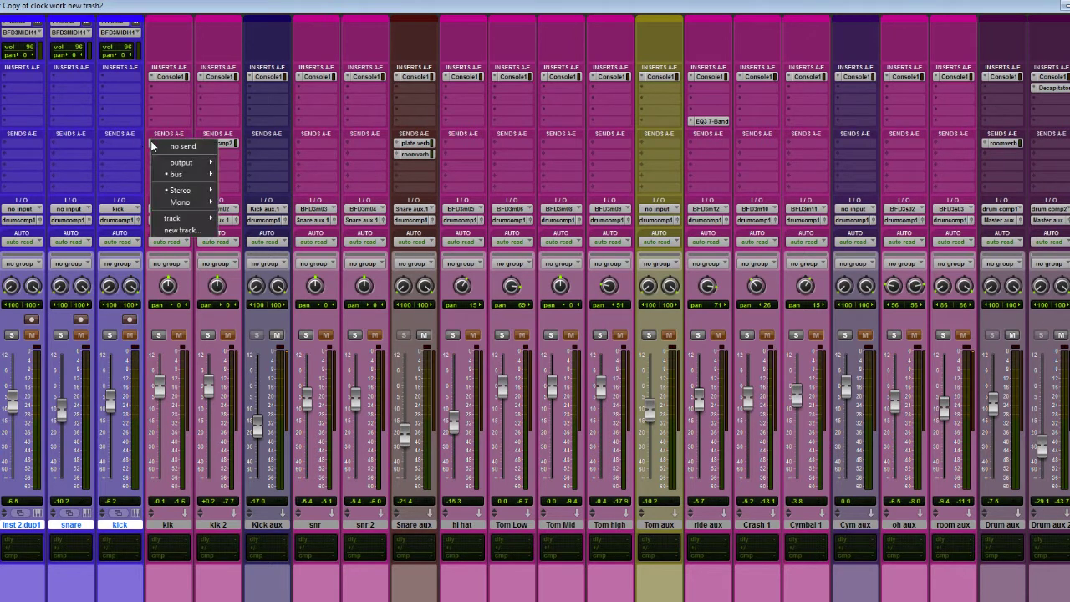
pyautogui.click(183, 146)
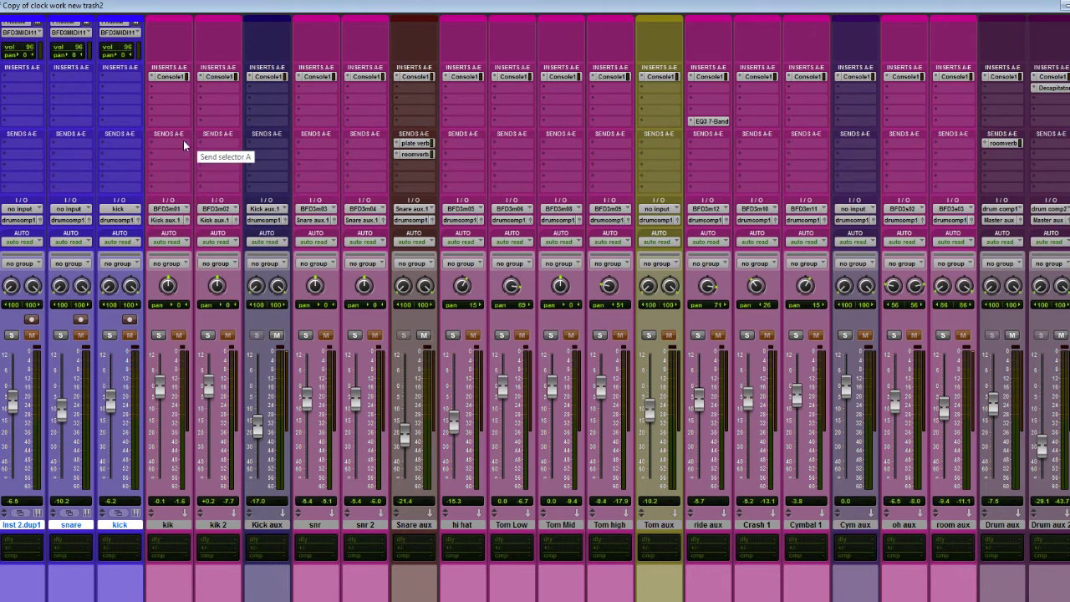
pyautogui.click(165, 221)
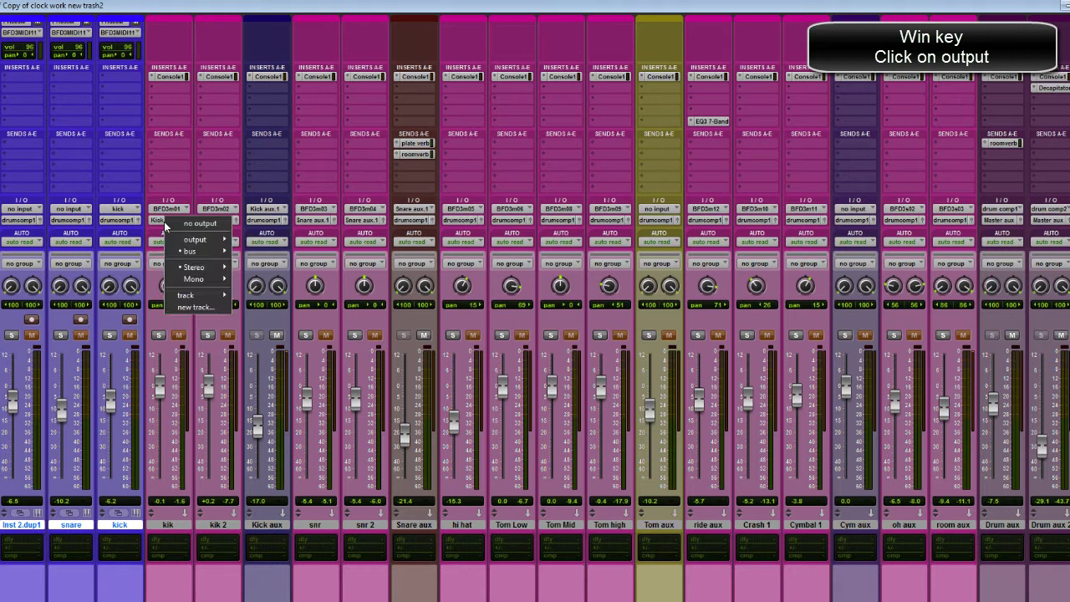
pyautogui.moveTo(194, 251)
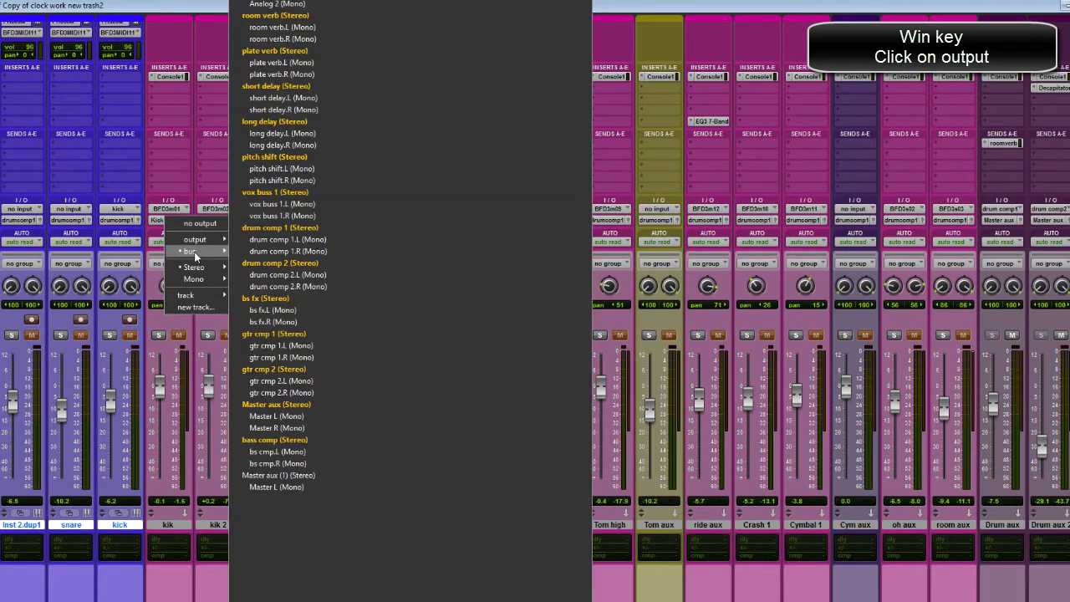
pyautogui.keyDown('super'); pyautogui.click(274, 263); pyautogui.keyUp('super')
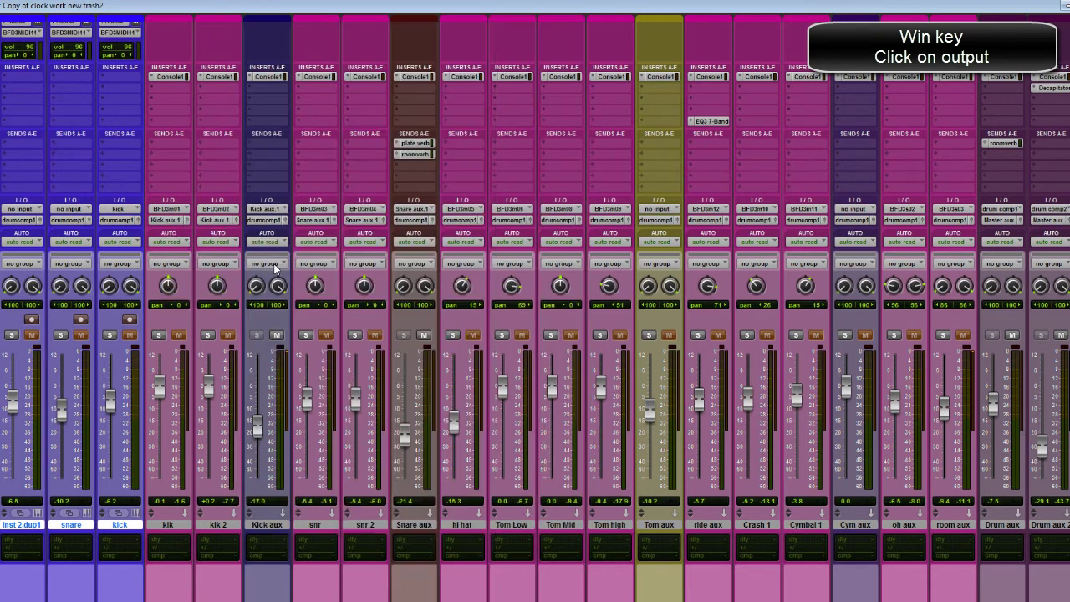
# Step: Reopen kik's output routing to review the list of bus paths
pyautogui.click(163, 222)
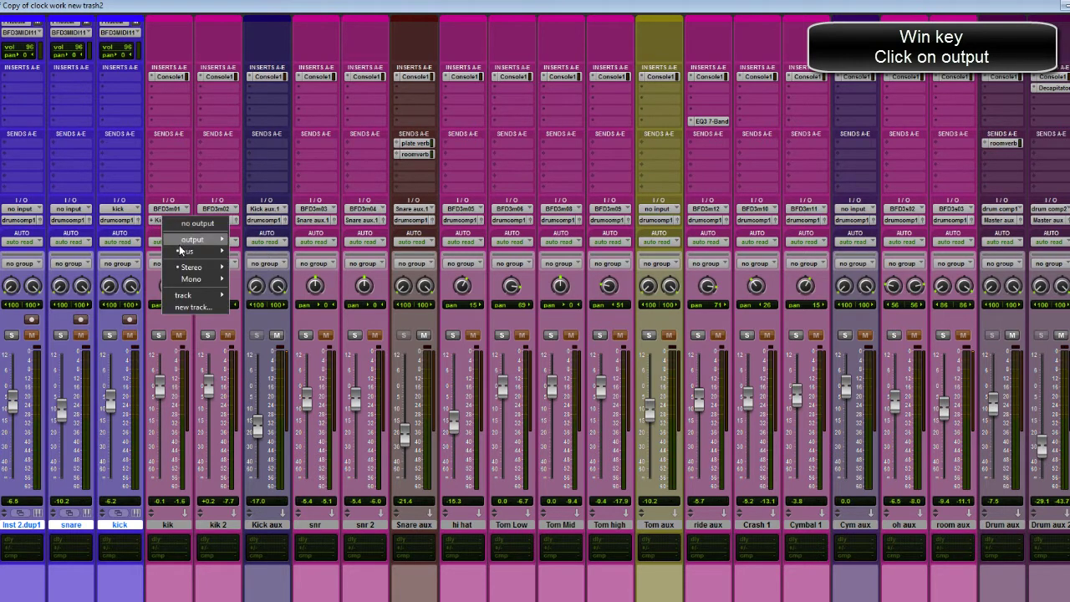
pyautogui.moveTo(183, 253)
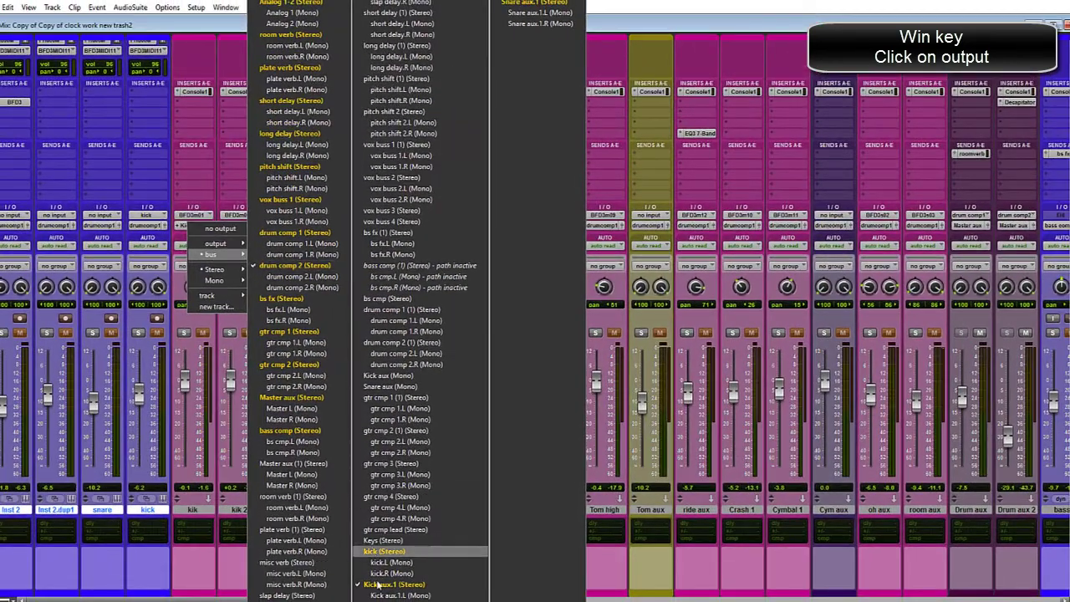
pyautogui.click(385, 583)
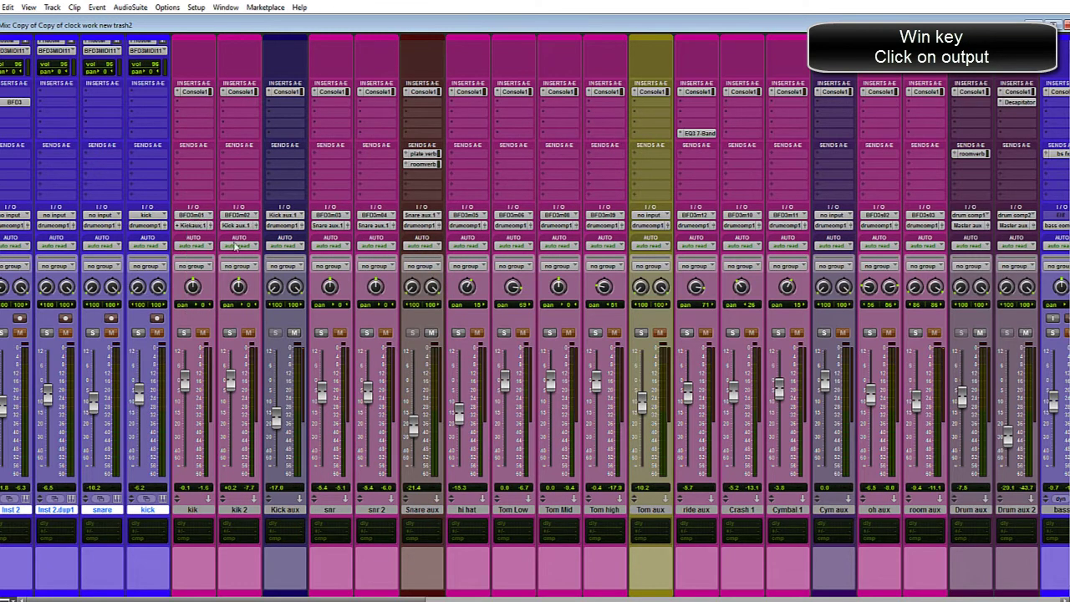
pyautogui.click(187, 228)
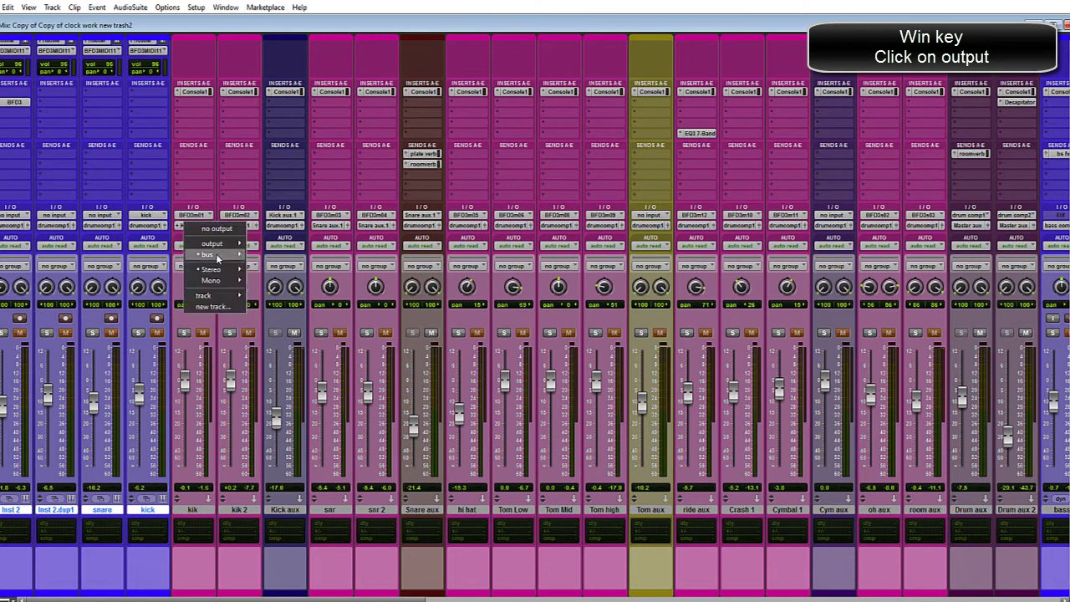
# Step: Route kik additionally to drum comp 1, then set kik's output back to only Kick aux.1 (Stereo)
pyautogui.moveTo(219, 255)
pyautogui.click(273, 254)
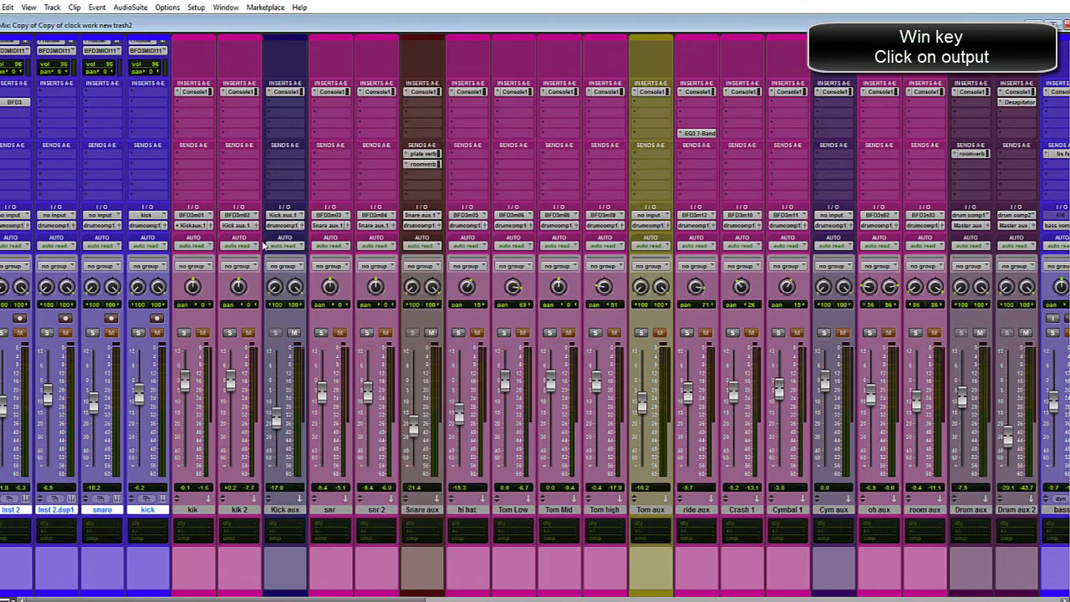
pyautogui.click(189, 225)
pyautogui.moveTo(215, 254)
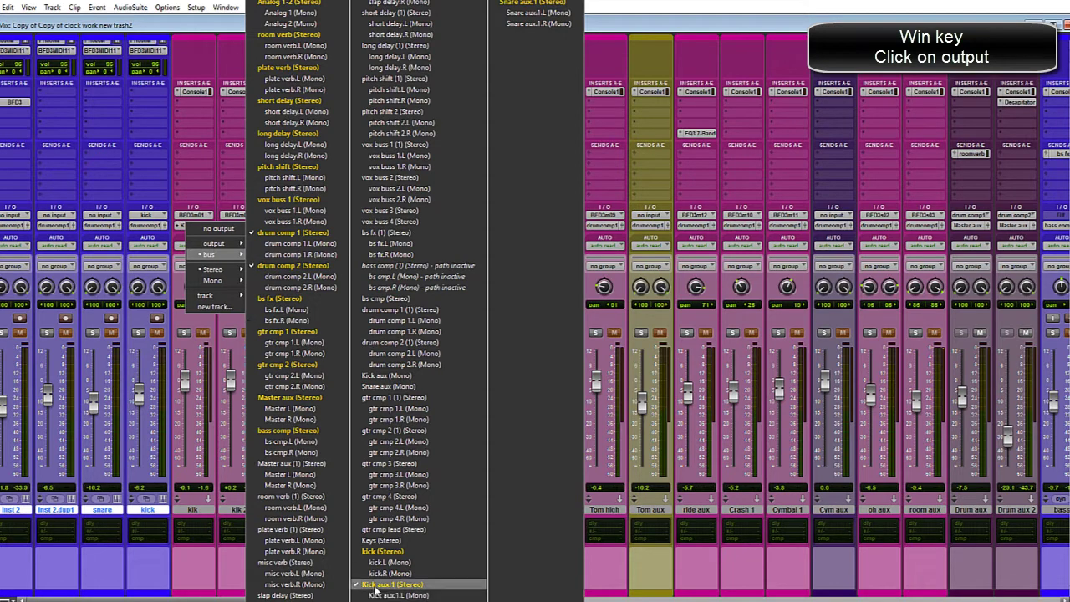
pyautogui.click(361, 584)
pyautogui.click(187, 226)
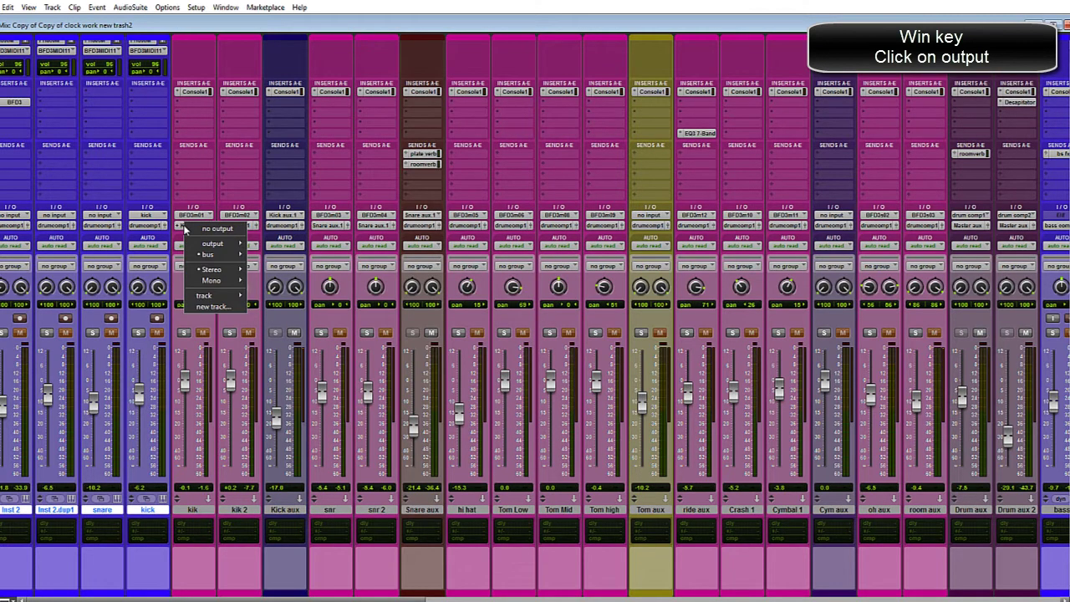
pyautogui.moveTo(210, 255)
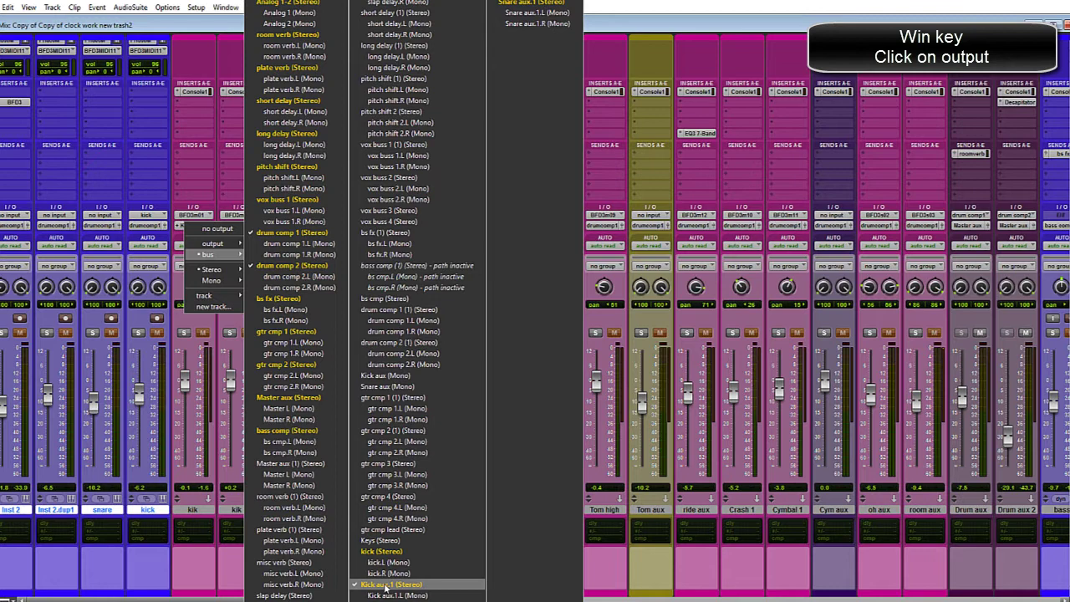
pyautogui.click(386, 585)
# Step: Set kik 2's output to Kick aux.1
pyautogui.click(194, 227)
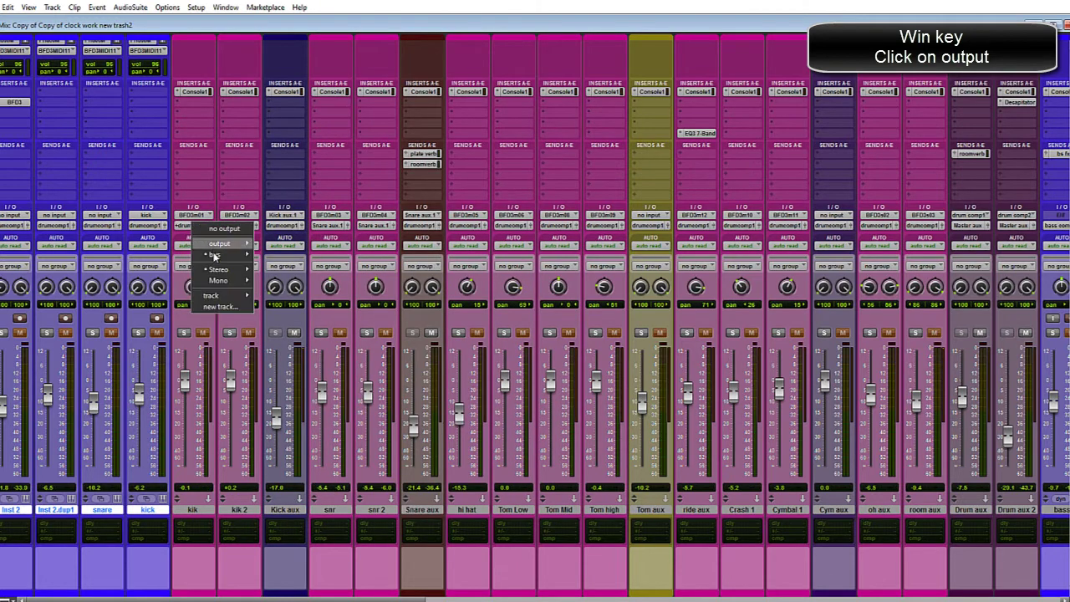
pyautogui.moveTo(214, 256)
pyautogui.click(284, 269)
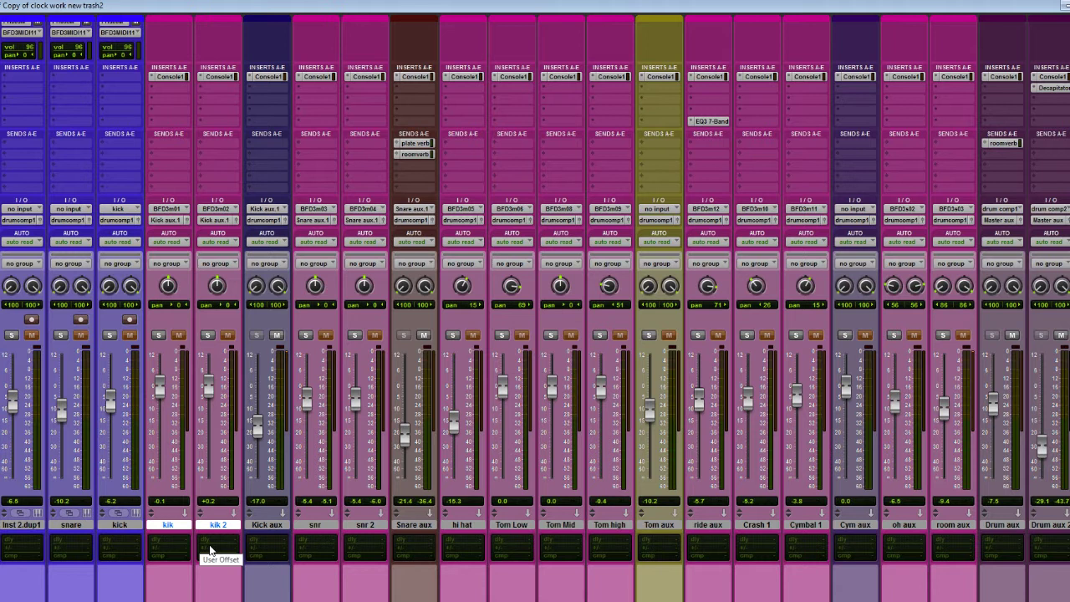
# Step: Select kik and kik 2 and add a second bus output to both at once
pyautogui.click(169, 527)
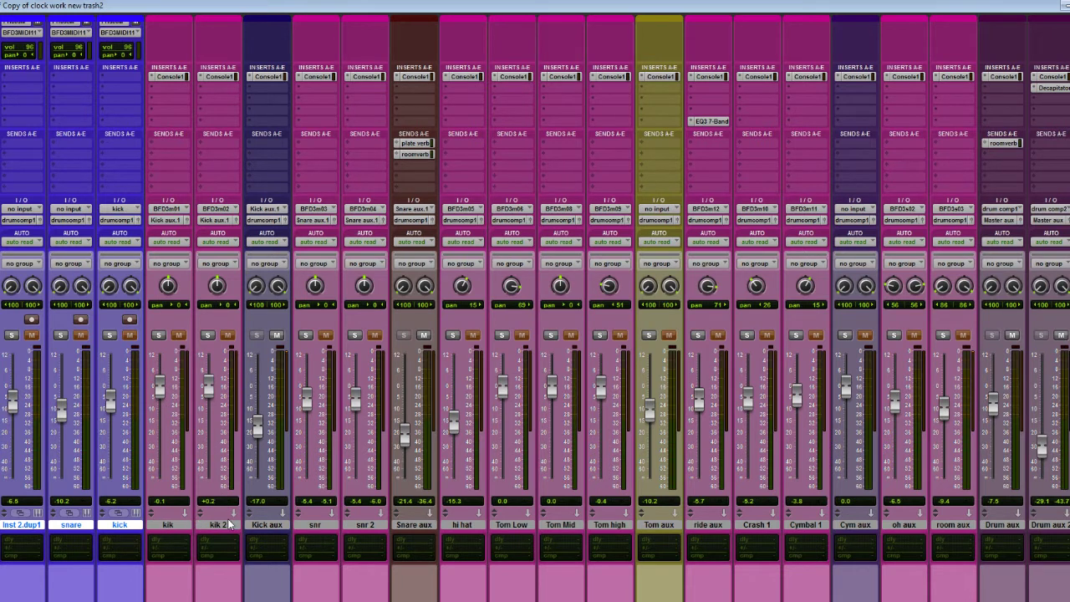
pyautogui.click(167, 526)
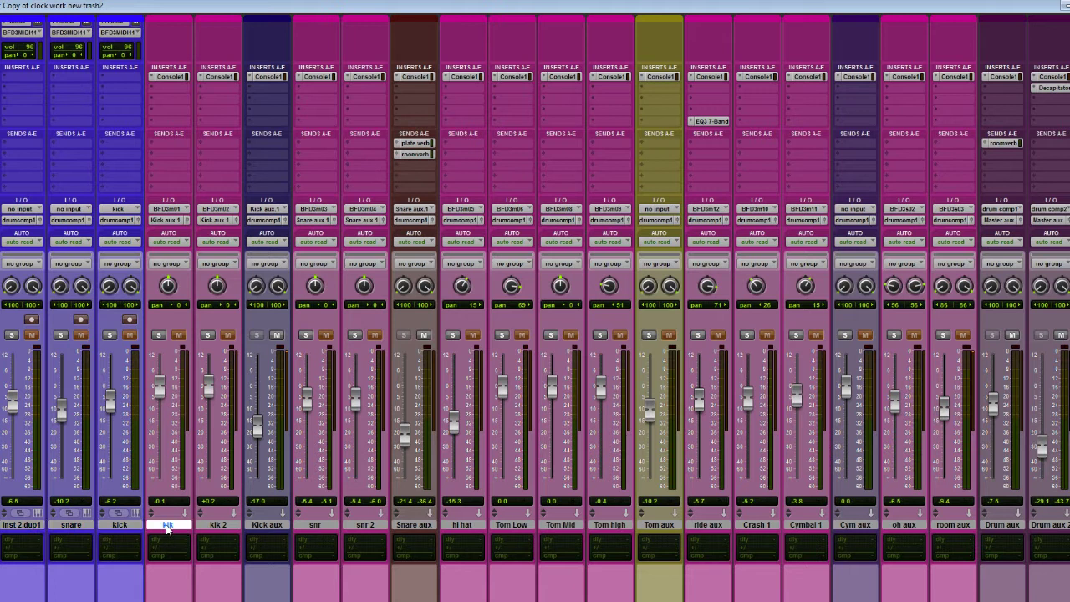
pyautogui.keyDown('shift'); pyautogui.click(216, 526); pyautogui.keyUp('shift')
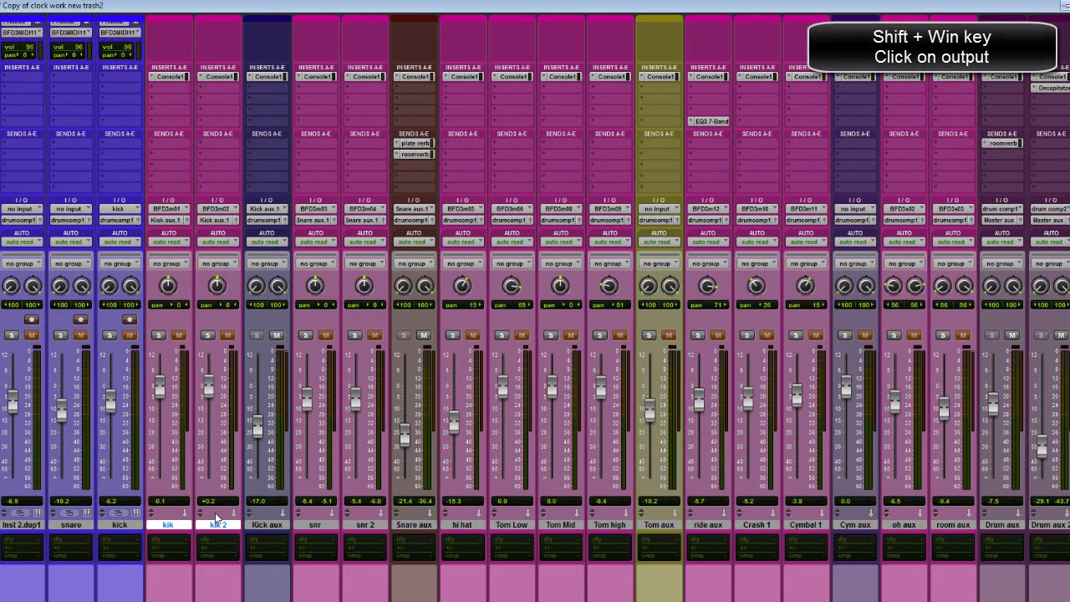
pyautogui.keyDown('shift'); pyautogui.keyDown('super'); pyautogui.click(167, 220); pyautogui.keyUp('super'); pyautogui.keyUp('shift')
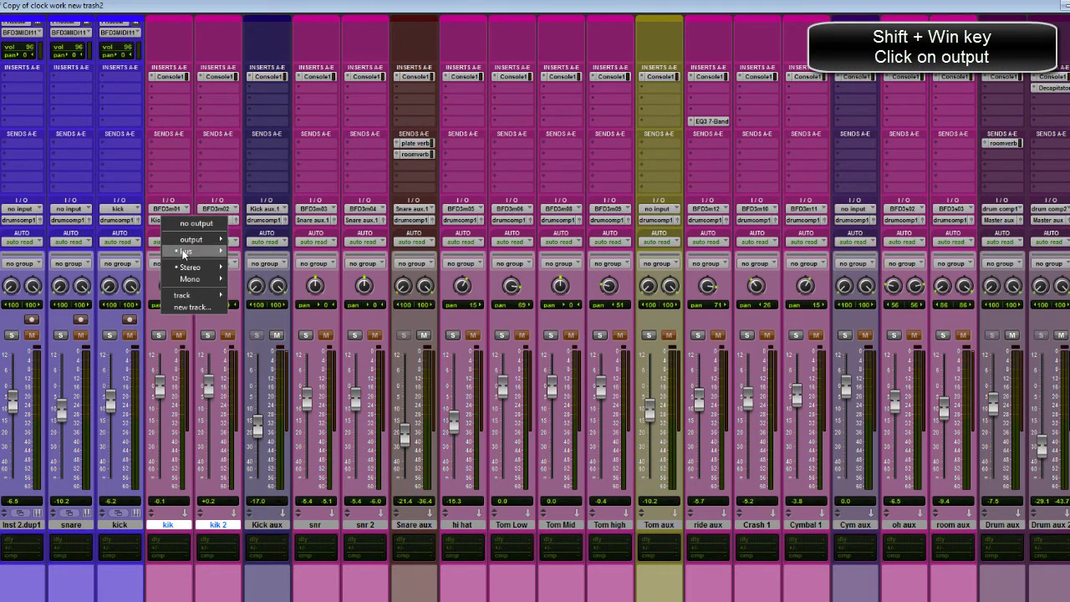
pyautogui.moveTo(184, 251)
pyautogui.click(263, 265)
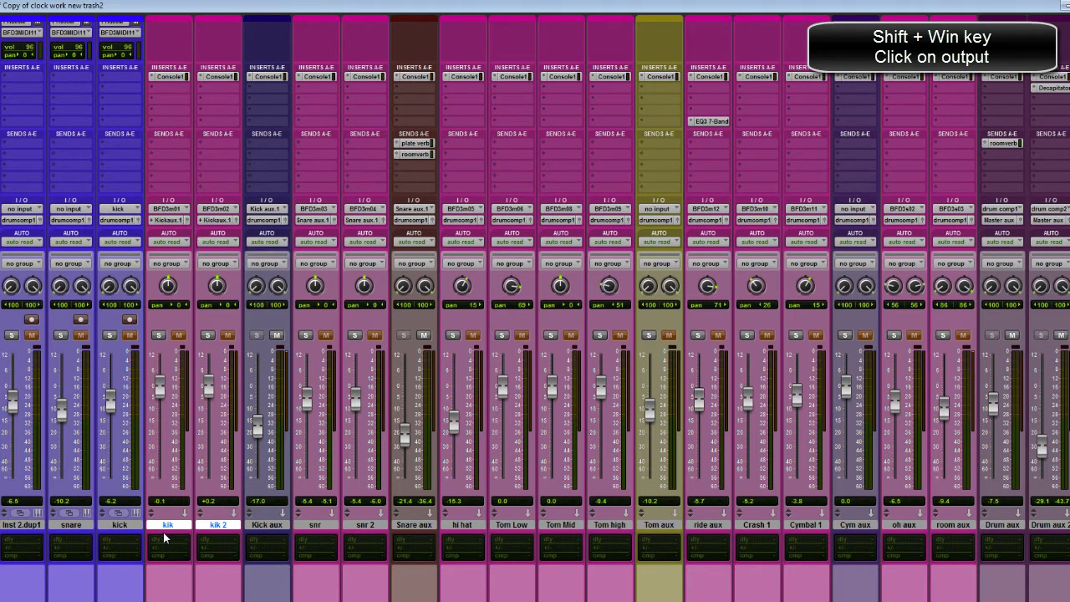
# Step: Reopen kik's output choices and dismiss them without changes
pyautogui.keyDown('shift'); pyautogui.keyDown('super'); pyautogui.click(168, 222); pyautogui.keyUp('super'); pyautogui.keyUp('shift')
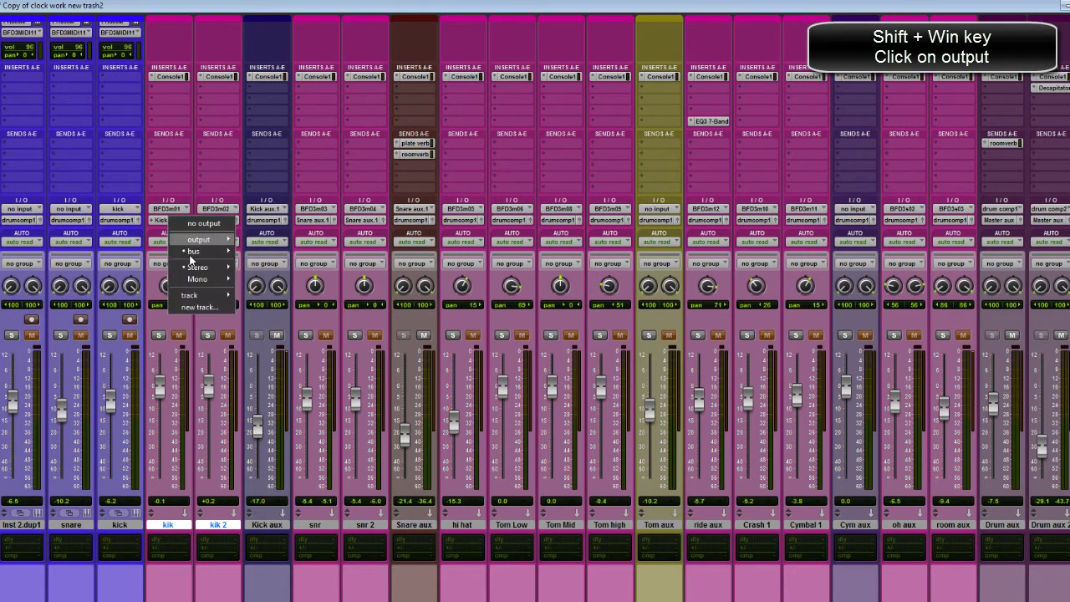
pyautogui.moveTo(189, 252)
pyautogui.click(251, 264)
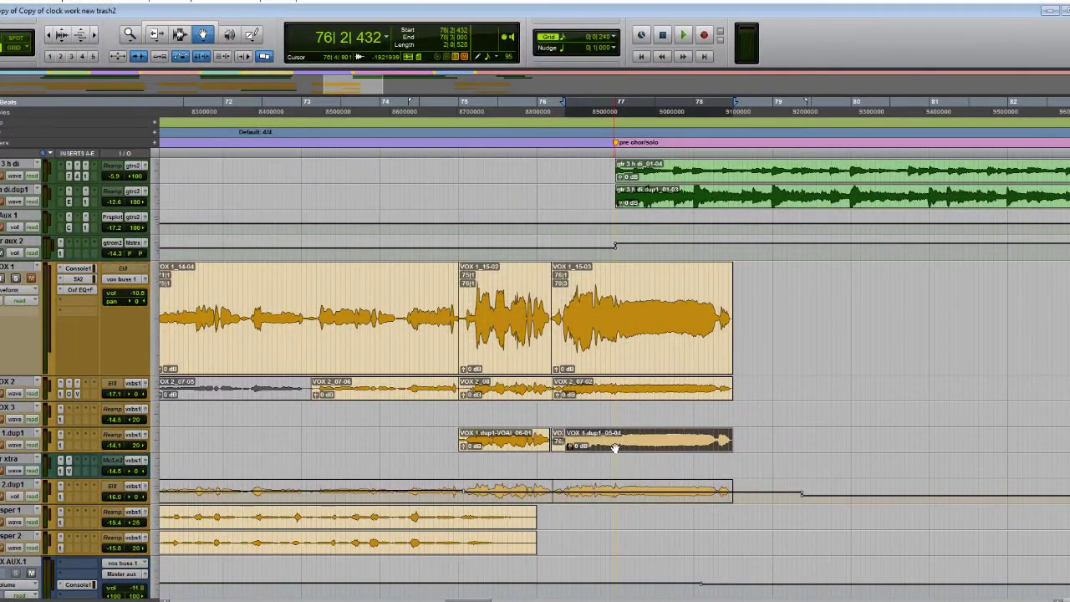
pyautogui.moveTo(614, 447)
pyautogui.mouseDown()
pyautogui.moveTo(635, 418)
pyautogui.moveTo(634, 486)
pyautogui.moveTo(673, 443)
pyautogui.moveTo(706, 447)
pyautogui.moveTo(618, 444)
pyautogui.mouseUp()
pyautogui.moveTo(599, 436); pyautogui.dragTo(621, 442)
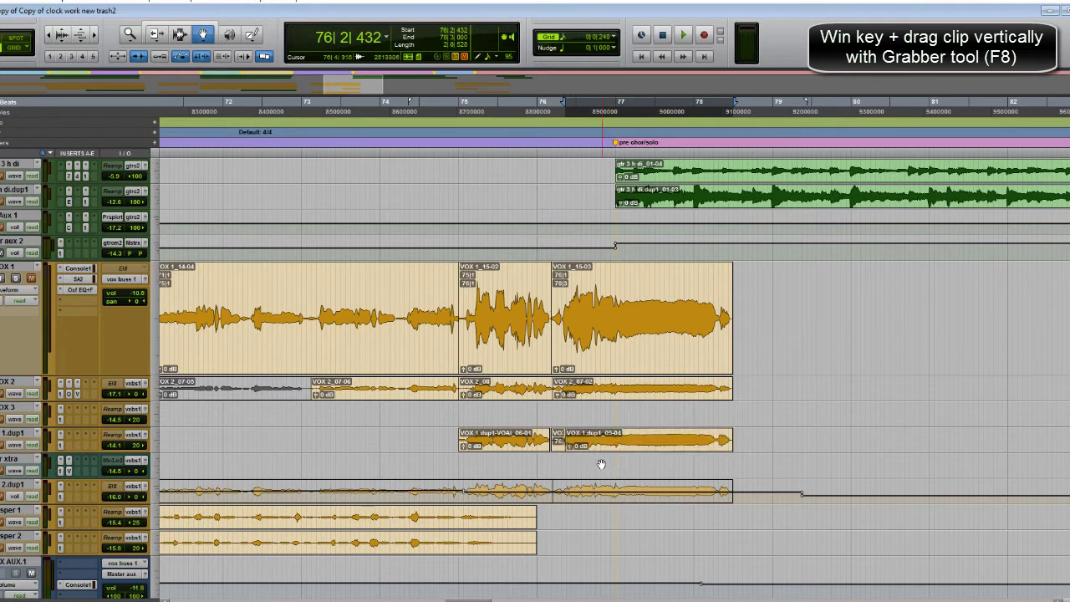
pyautogui.moveTo(602, 444)
pyautogui.mouseDown()
pyautogui.moveTo(604, 393)
pyautogui.moveTo(605, 494)
pyautogui.moveTo(592, 550)
pyautogui.moveTo(649, 437)
pyautogui.moveTo(633, 416)
pyautogui.moveTo(791, 426)
pyautogui.moveTo(583, 535)
pyautogui.moveTo(590, 438)
pyautogui.moveTo(562, 395)
pyautogui.moveTo(585, 551)
pyautogui.moveTo(592, 444)
pyautogui.mouseUp()
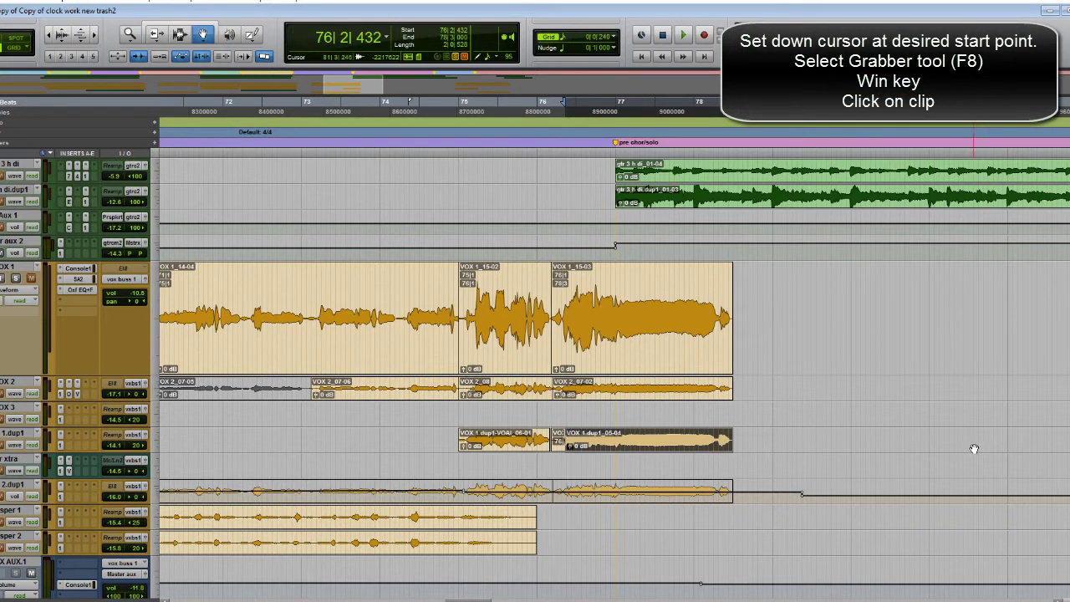
# Step: Set an edit point near bar 80 and spot the VOX 1.dup1_05-04 clip to it
pyautogui.press('F7')
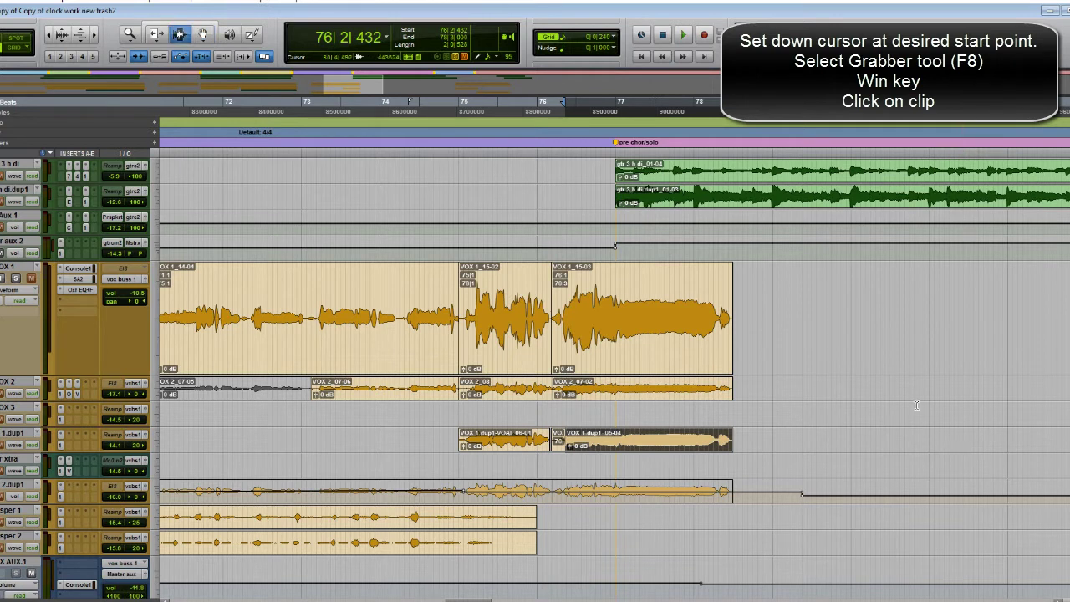
pyautogui.click(890, 205)
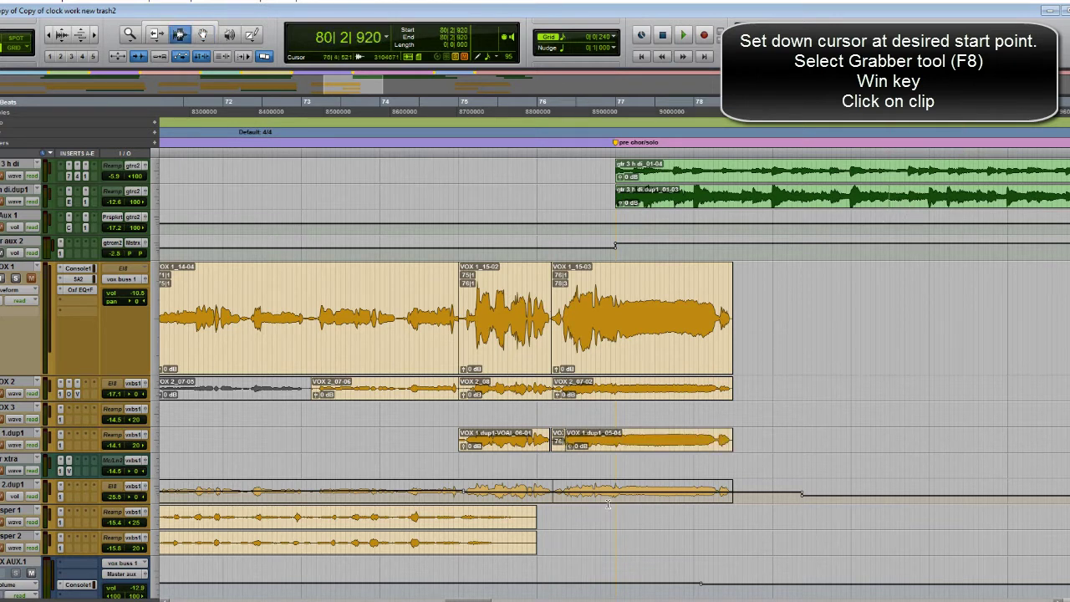
pyautogui.press('F8')
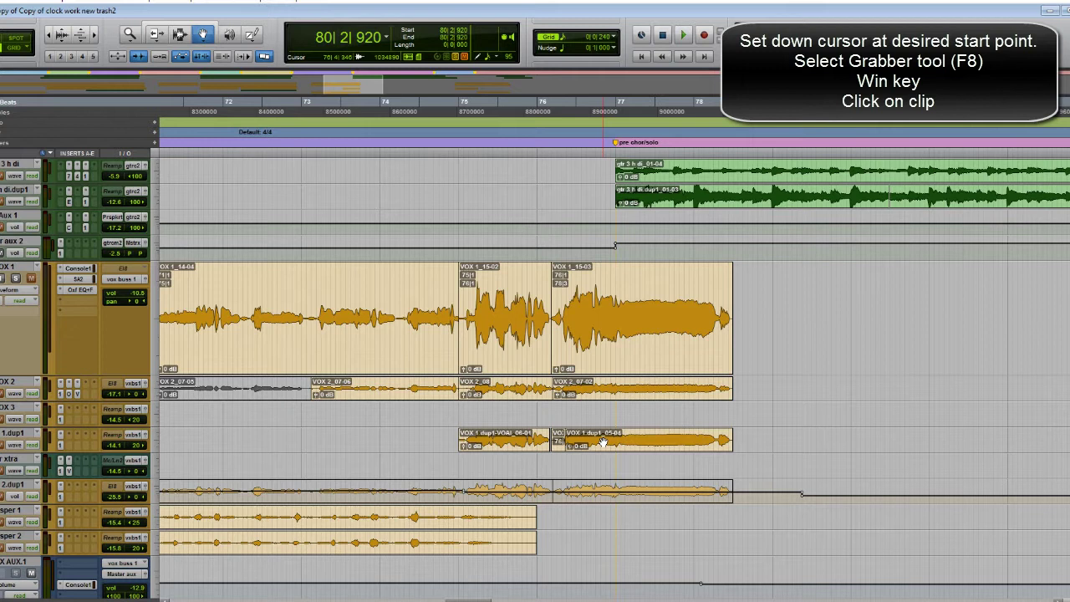
pyautogui.keyDown('super'); pyautogui.click(602, 441); pyautogui.keyUp('super')
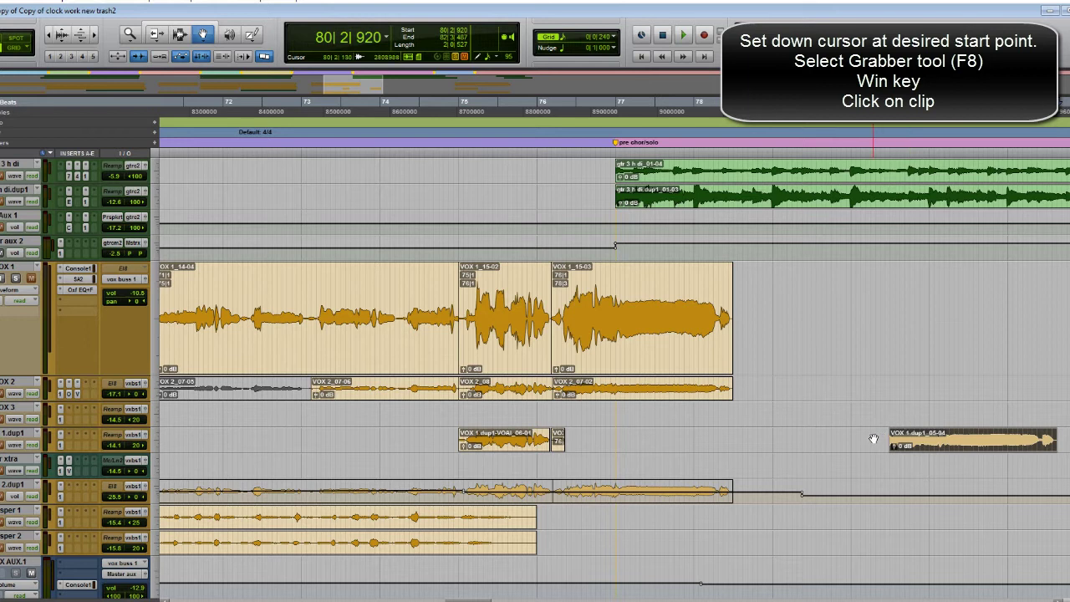
# Step: Spot the VOX 1.dup1_05-04 clip to start at 79|4|528, then set the edit point at 80|2|891
pyautogui.press('F7')
pyautogui.click(840, 436)
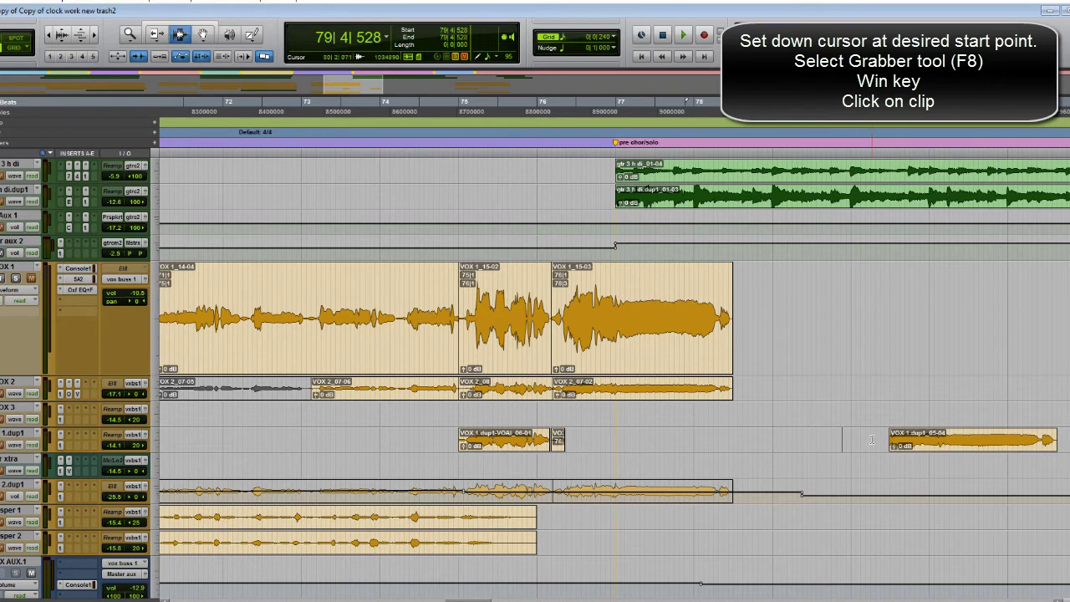
pyautogui.press('F8')
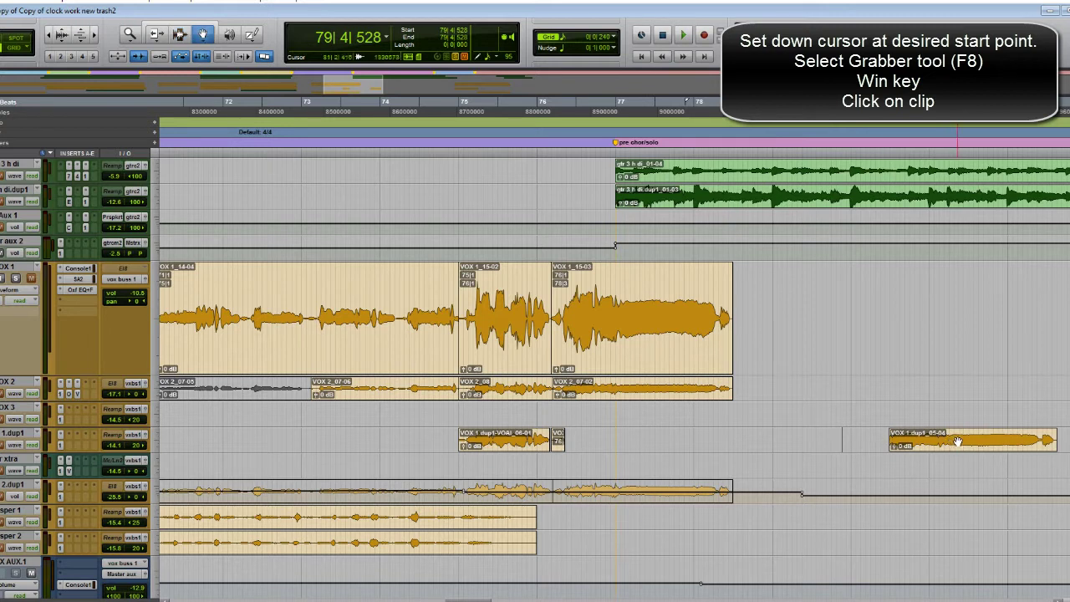
pyautogui.click(958, 441)
pyautogui.keyDown('super'); pyautogui.click(958, 441); pyautogui.keyUp('super')
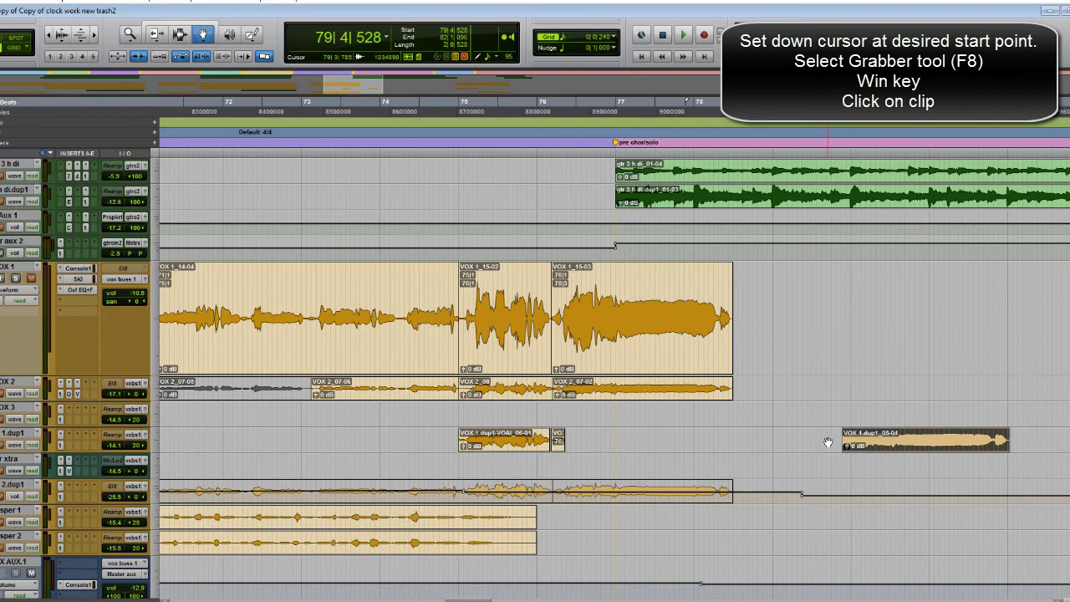
pyautogui.press('F7')
pyautogui.click(888, 317)
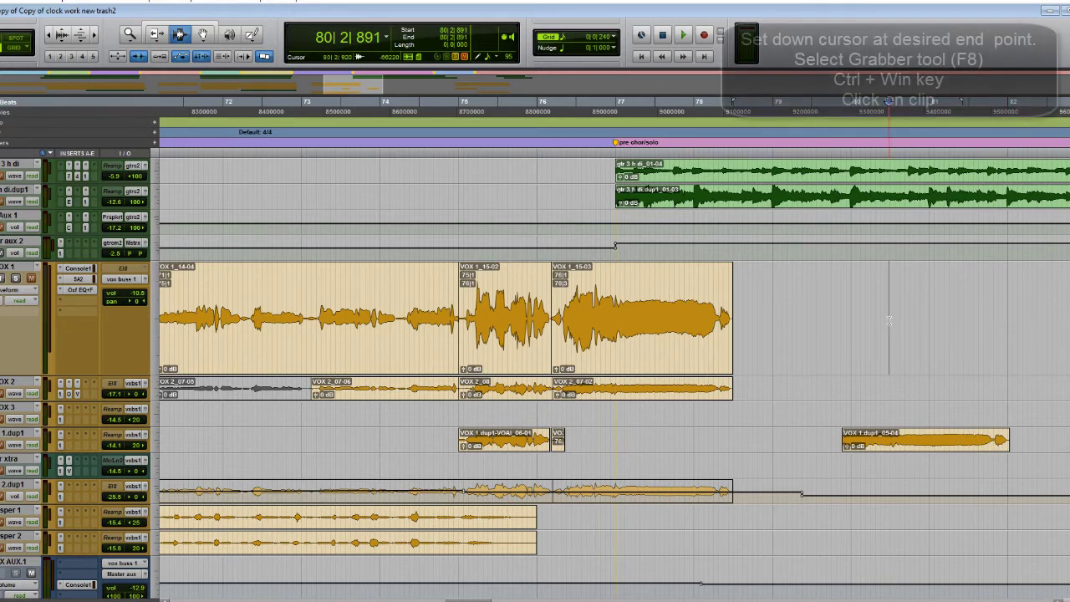
# Step: End-align the VOX 1.dup1_05-04 clip to the edit point, undo, and drag it back left
pyautogui.press('F8')
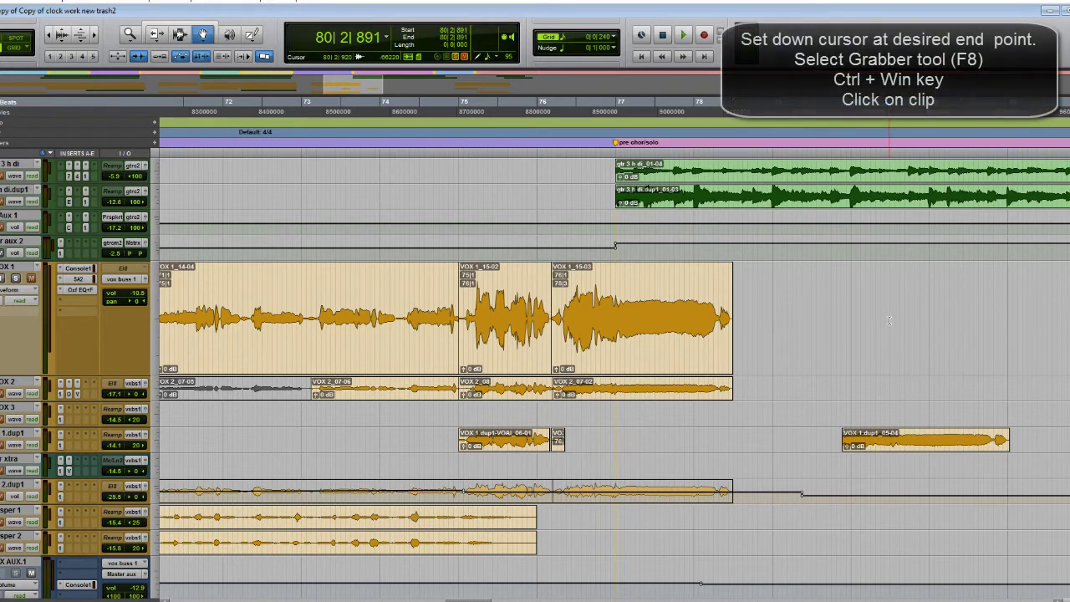
pyautogui.keyDown('ctrl'); pyautogui.keyDown('super'); pyautogui.click(974, 443); pyautogui.keyUp('super'); pyautogui.keyUp('ctrl')
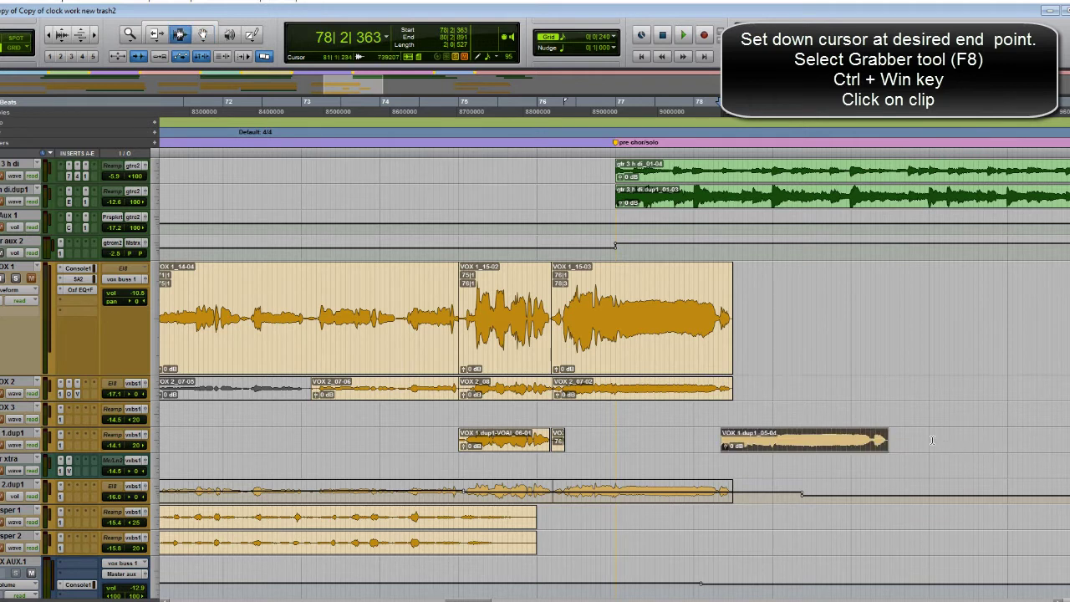
pyautogui.click(932, 441)
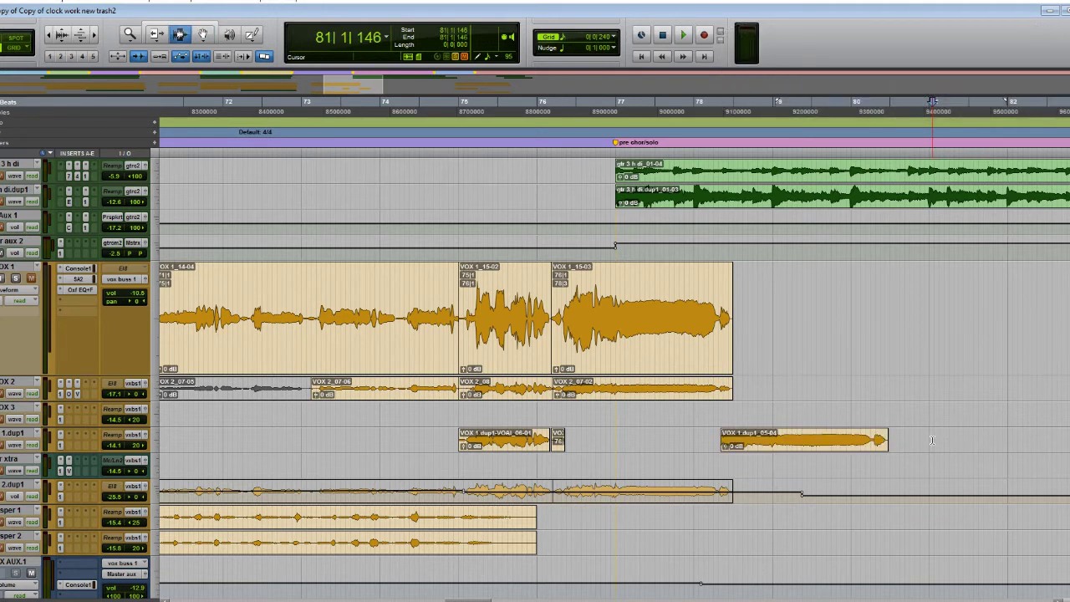
pyautogui.hotkey('ctrl', 'z')
pyautogui.moveTo(932, 441); pyautogui.dragTo(657, 440)
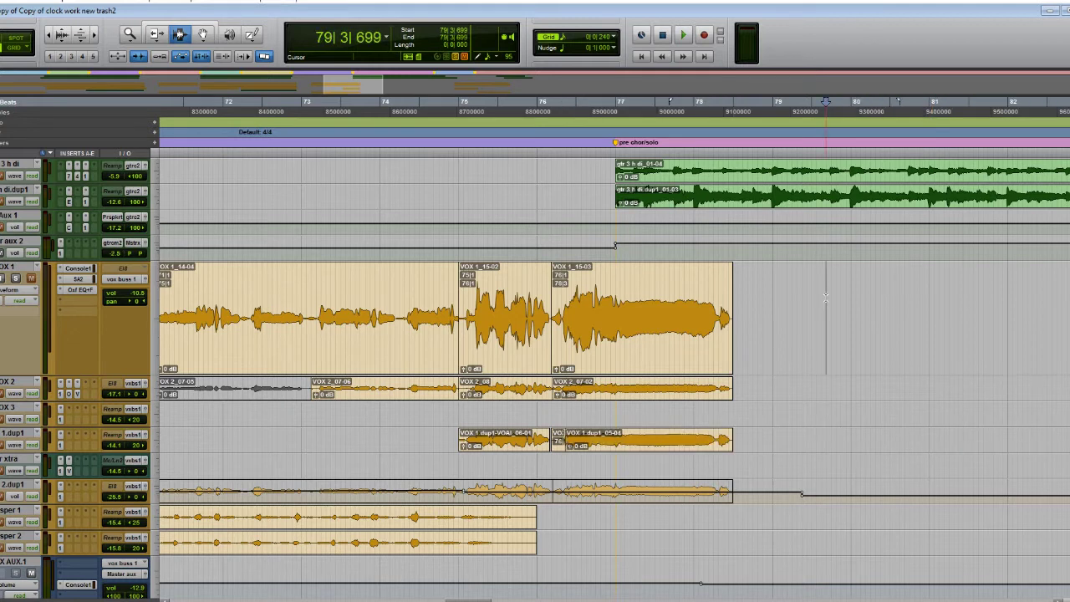
# Step: Try edit points around bars 81 and 74, then select bars 79 to 81 on VOX 1.dup1
pyautogui.click(948, 322)
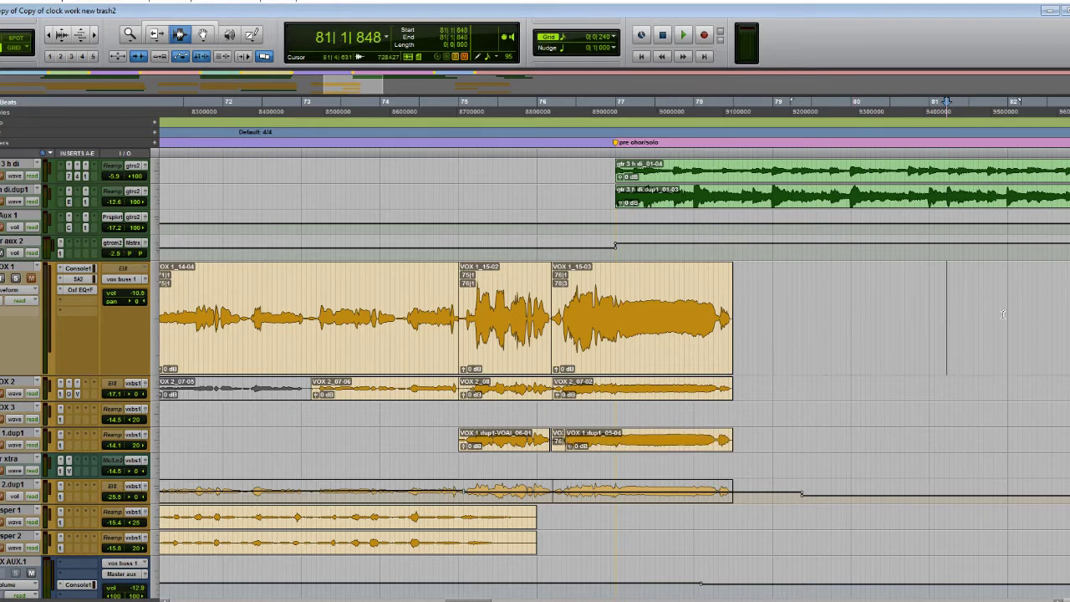
pyautogui.click(1004, 326)
pyautogui.click(403, 317)
pyautogui.click(389, 436)
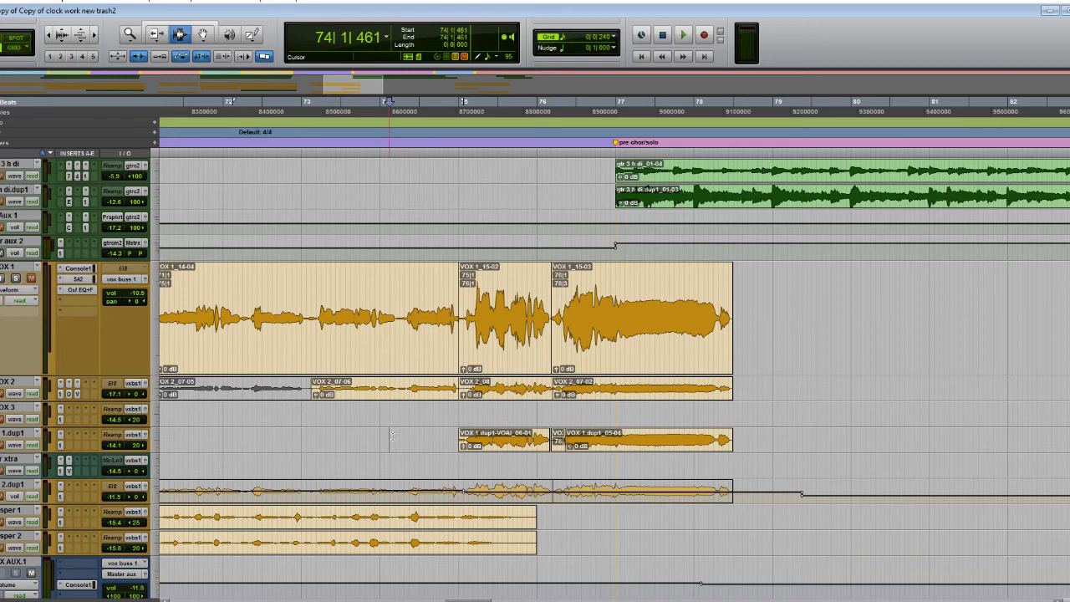
pyautogui.moveTo(815, 443); pyautogui.dragTo(1004, 440)
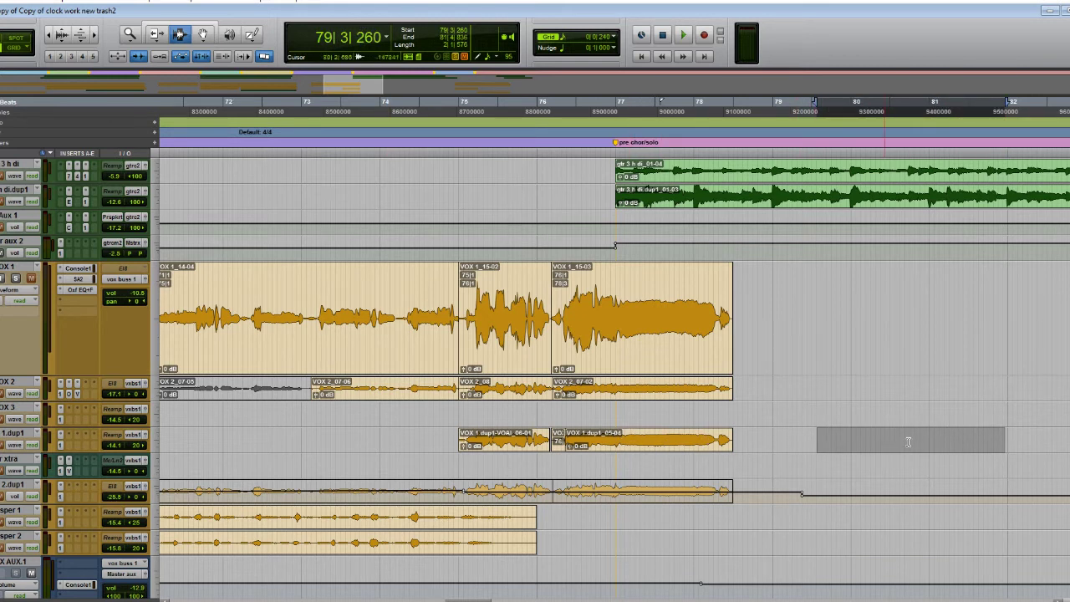
# Step: Clear the range and place the edit point at 79|4|958, stepping from 79|3|406 with Tab
pyautogui.click(940, 443)
pyautogui.click(856, 442)
pyautogui.click(860, 317)
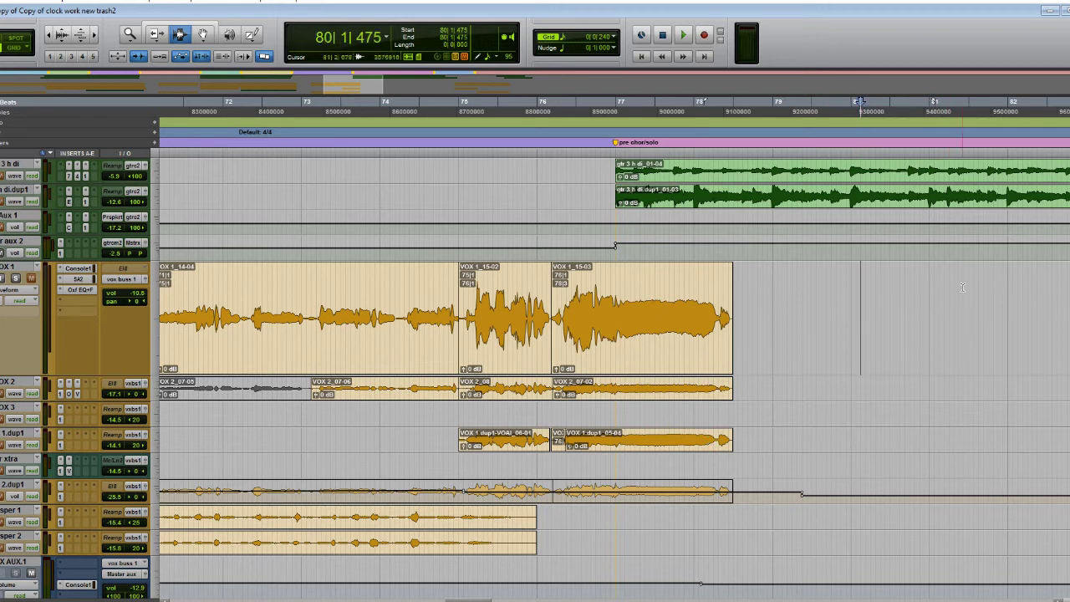
pyautogui.click(963, 280)
pyautogui.click(820, 196)
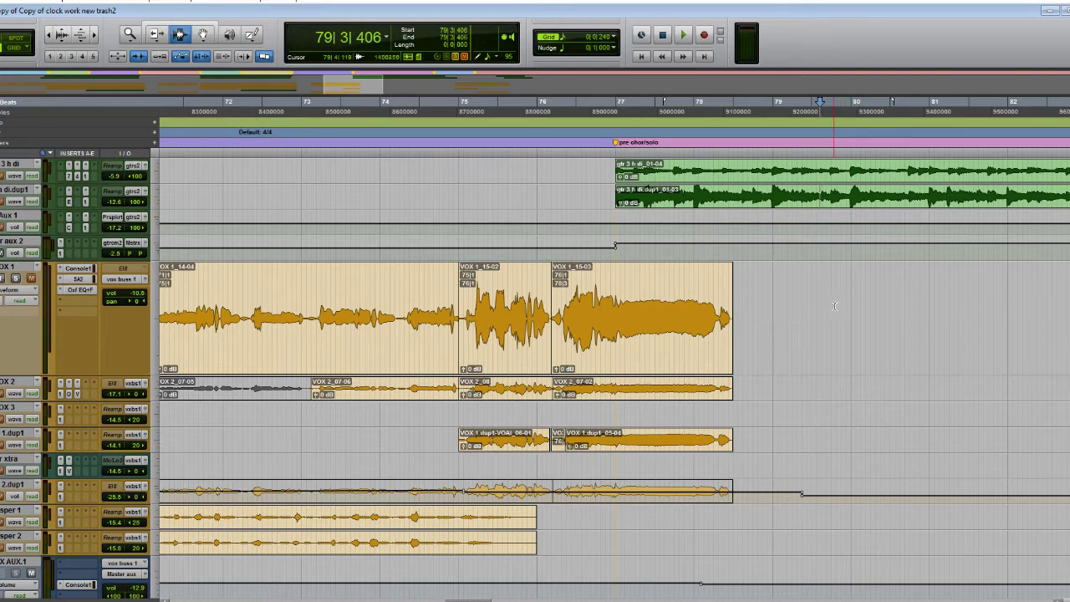
pyautogui.click(822, 214)
pyautogui.press('Tab')
pyautogui.press('Tab')
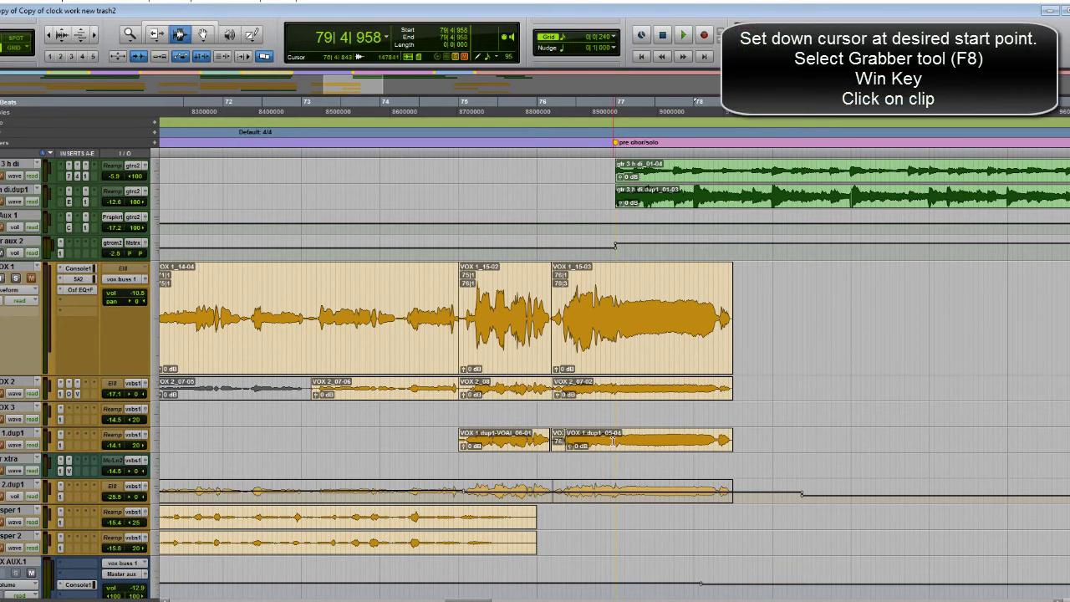
pyautogui.press('F8')
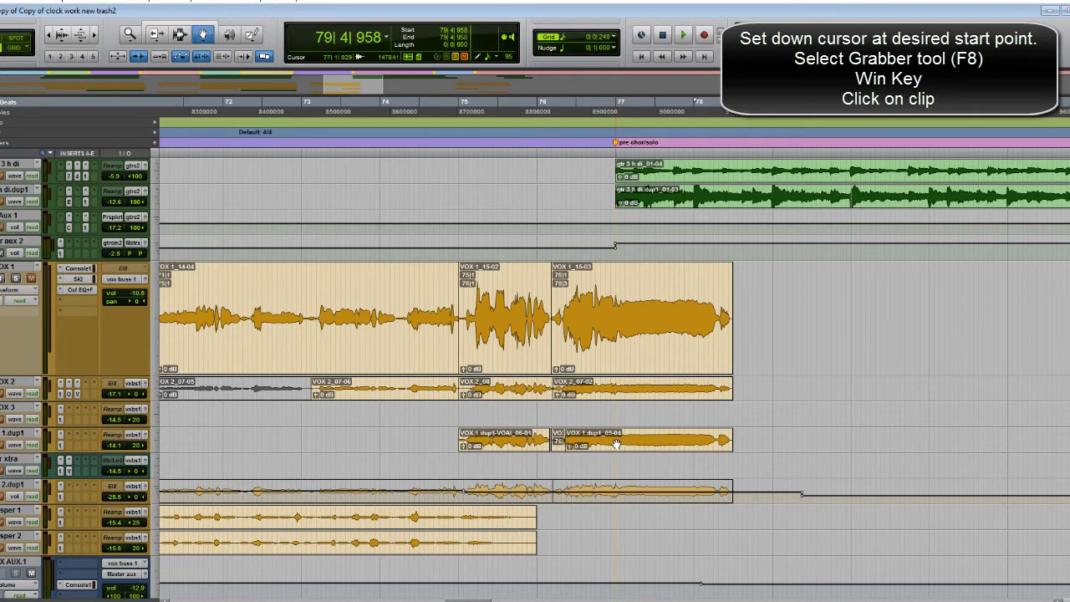
pyautogui.keyDown('super'); pyautogui.click(616, 444); pyautogui.keyUp('super')
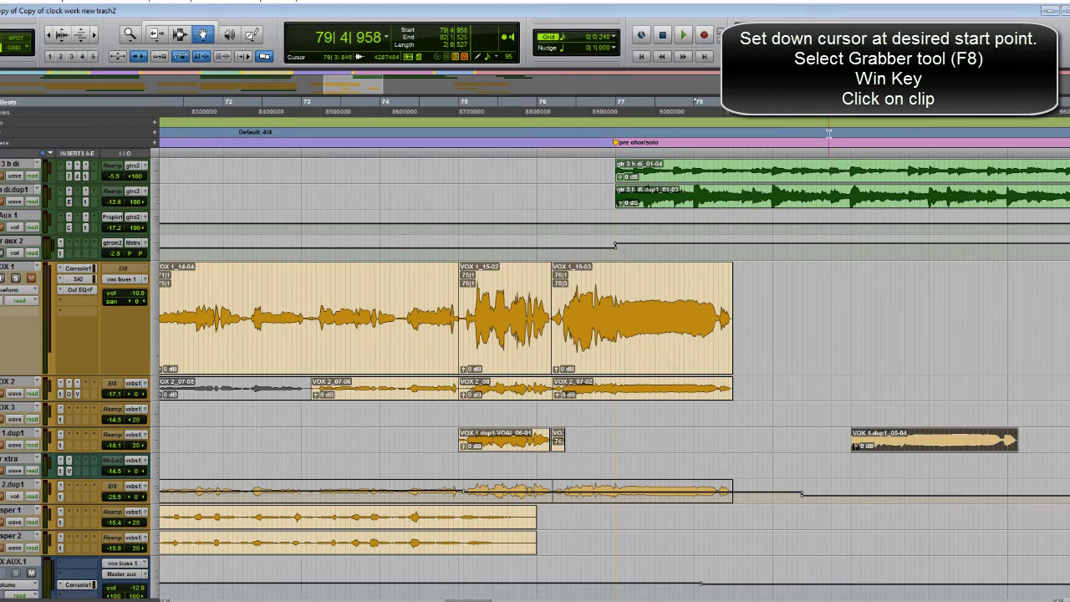
pyautogui.press('F7')
pyautogui.hotkey('ctrl', 'z')
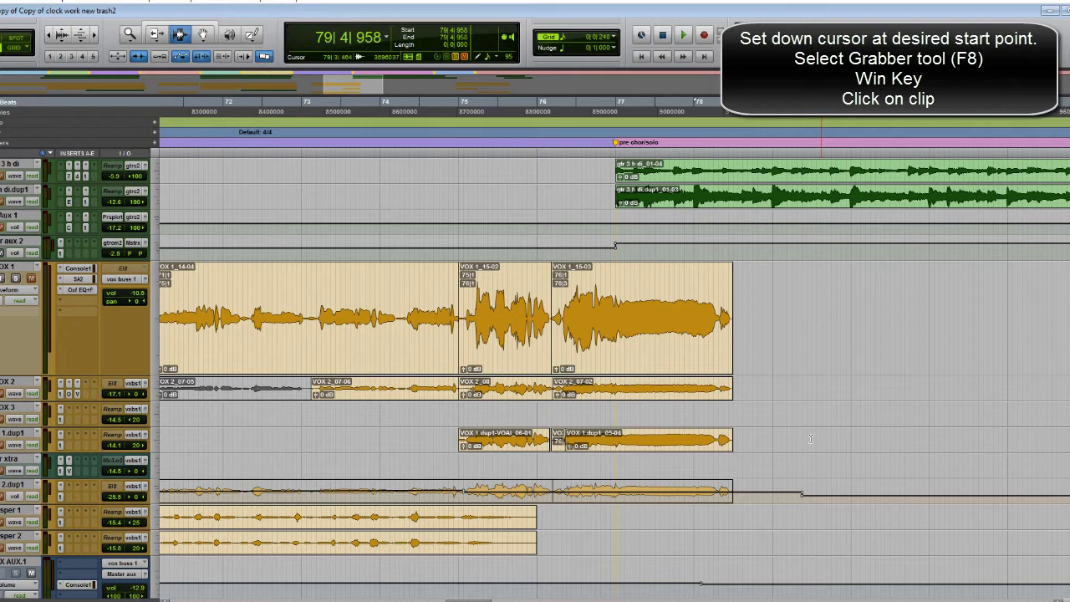
pyautogui.click(724, 440)
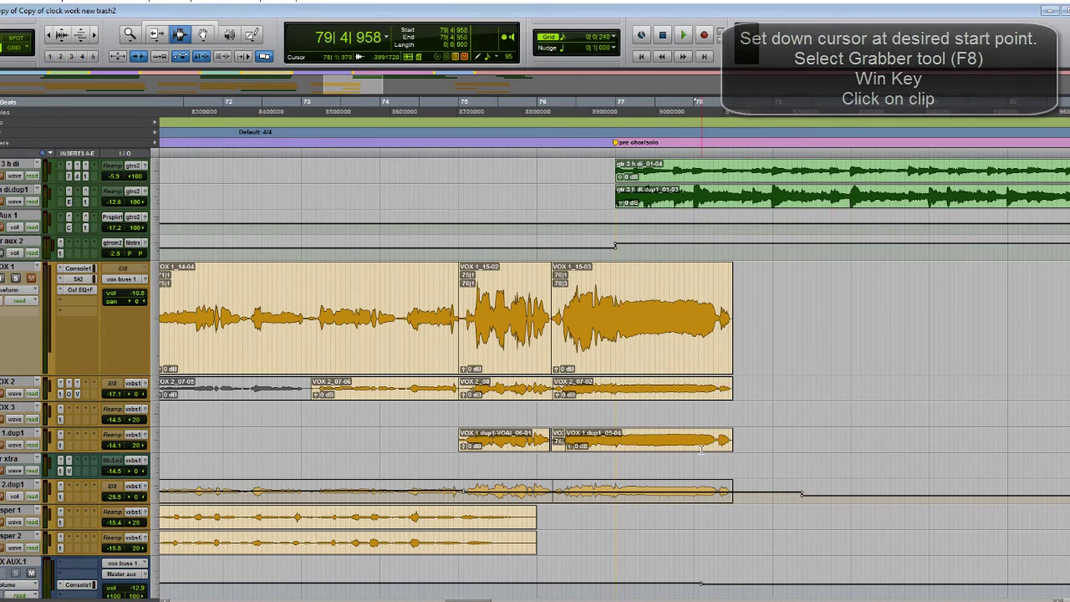
pyautogui.click(681, 443)
pyautogui.press('F8')
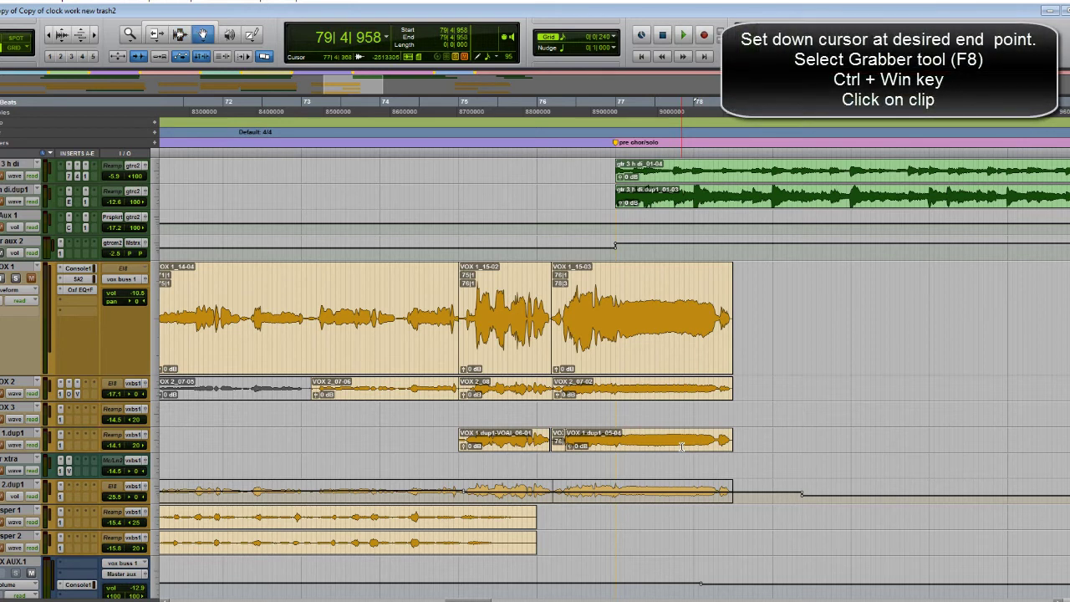
pyautogui.keyDown('ctrl'); pyautogui.keyDown('super'); pyautogui.click(681, 443); pyautogui.keyUp('super'); pyautogui.keyUp('ctrl')
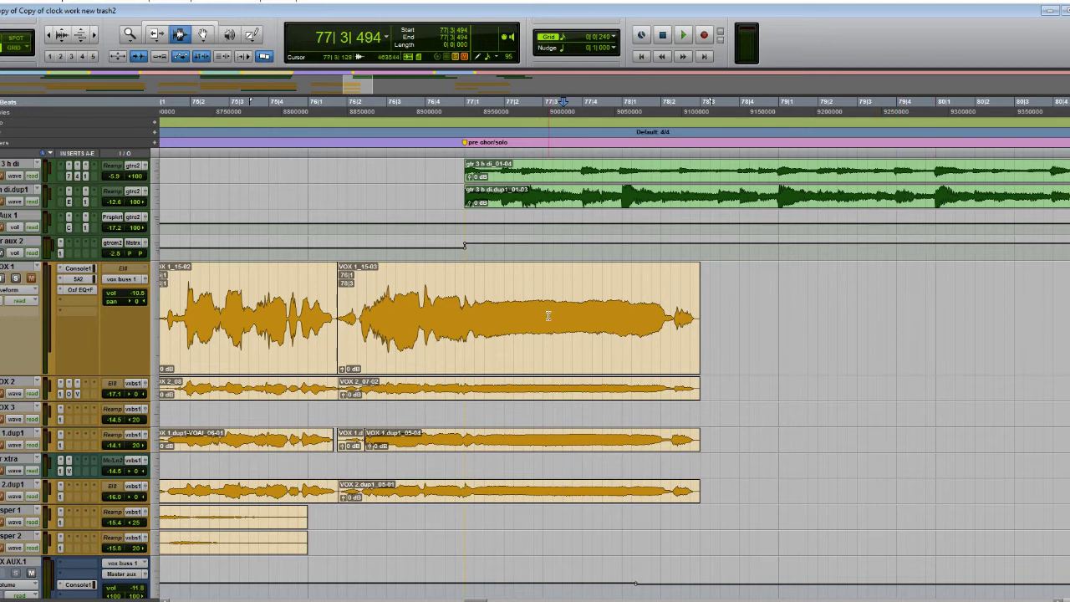
# Step: Select a short range across the vocal tracks and separate the clips there
pyautogui.click(934, 198)
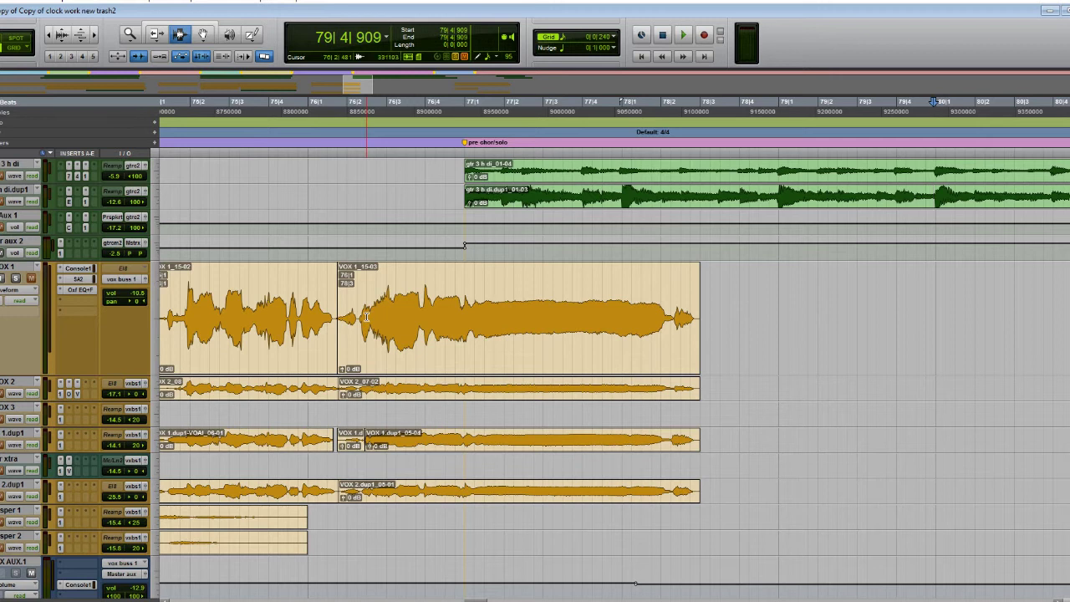
pyautogui.moveTo(369, 318)
pyautogui.mouseDown()
pyautogui.moveTo(381, 432)
pyautogui.moveTo(418, 468)
pyautogui.moveTo(549, 492)
pyautogui.moveTo(697, 486)
pyautogui.mouseUp()
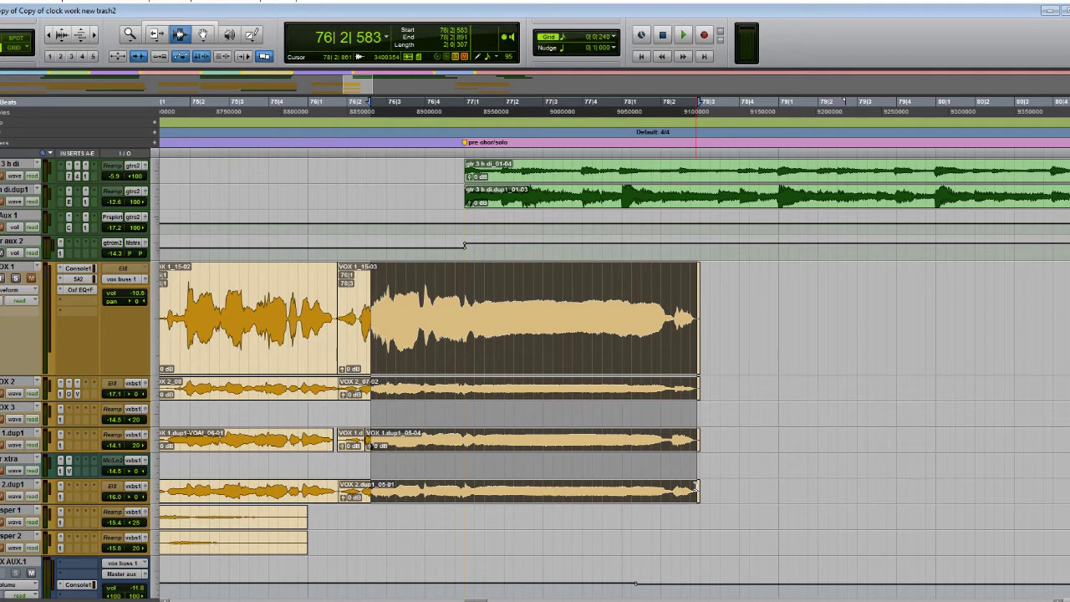
pyautogui.hotkey('ctrl', 'e')
# Step: Set the edit point at 79|3|934 and switch to the Grabber
pyautogui.click(837, 317)
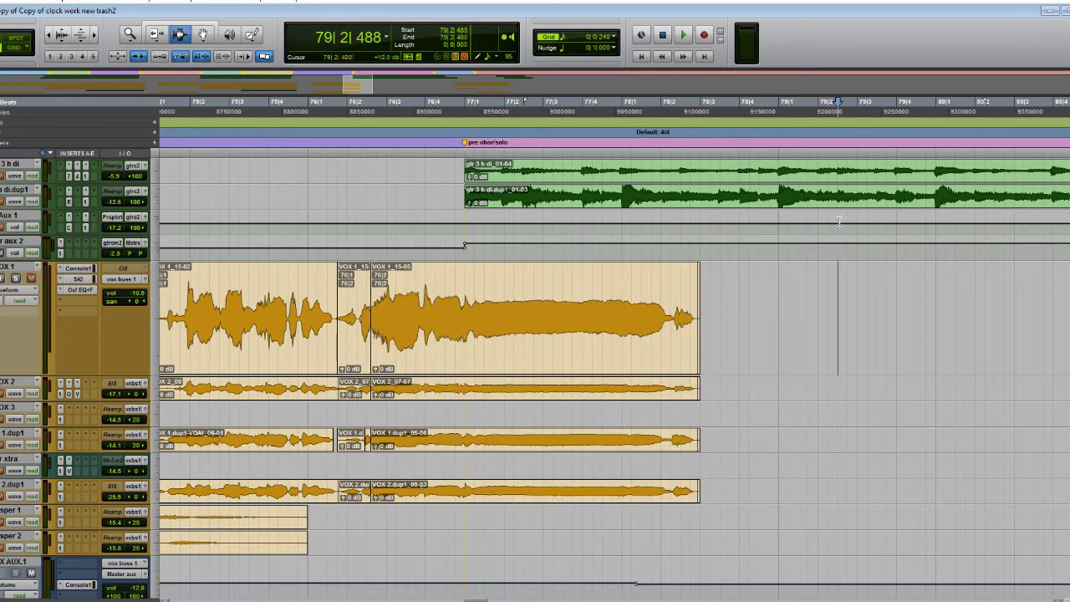
pyautogui.click(879, 205)
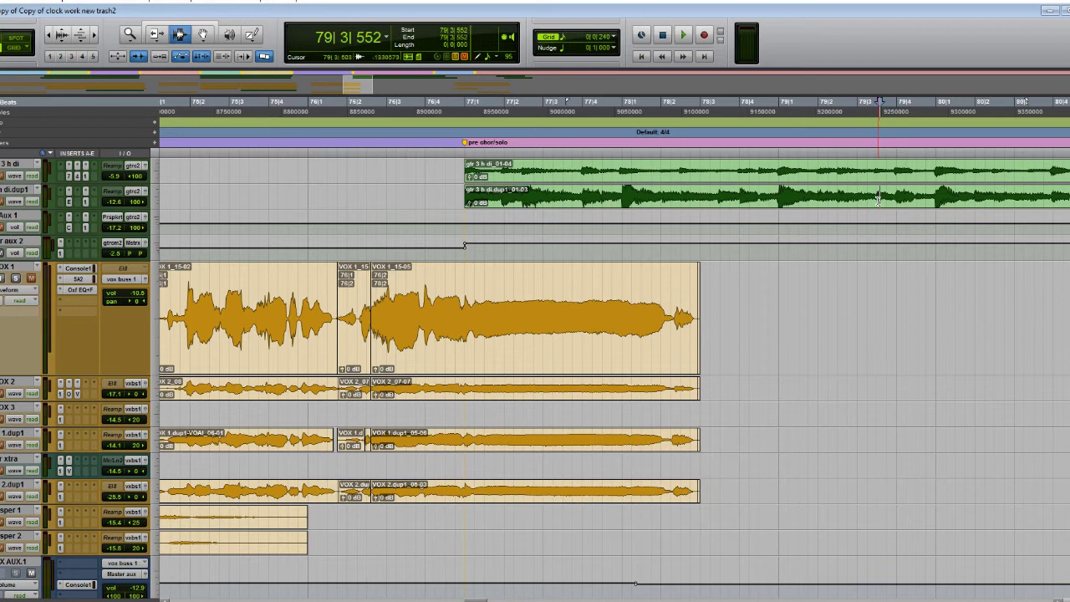
pyautogui.click(892, 222)
pyautogui.press('F8')
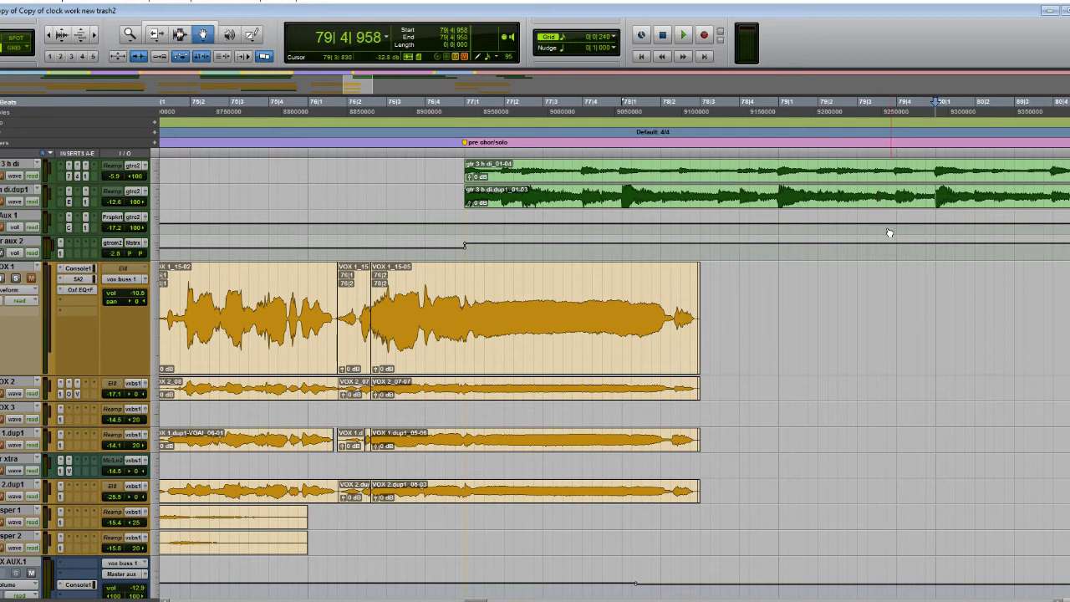
# Step: Copy the VOX 1, VOX 2, VOX 1.dup1 and VOX 2.dup1 clips to the insertion point
pyautogui.keyDown('alt'); pyautogui.keyDown('super'); pyautogui.click(496, 334); pyautogui.keyUp('super'); pyautogui.keyUp('alt')
pyautogui.keyDown('alt'); pyautogui.keyDown('super'); pyautogui.click(498, 390); pyautogui.keyUp('super'); pyautogui.keyUp('alt')
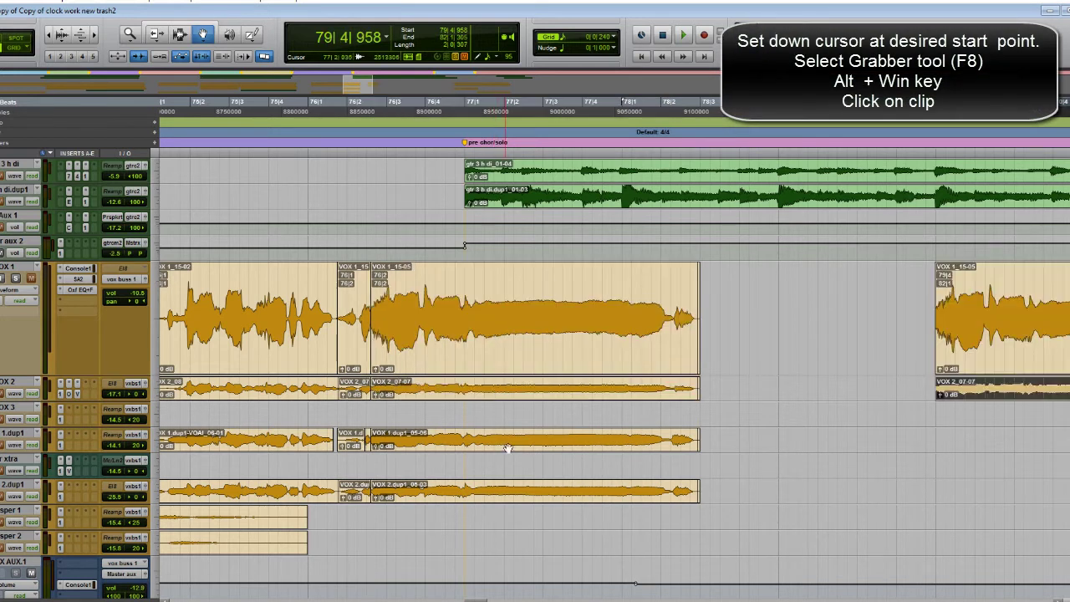
pyautogui.keyDown('alt'); pyautogui.keyDown('super'); pyautogui.click(507, 443); pyautogui.keyUp('super'); pyautogui.keyUp('alt')
pyautogui.keyDown('alt'); pyautogui.keyDown('super'); pyautogui.click(508, 498); pyautogui.keyUp('super'); pyautogui.keyUp('alt')
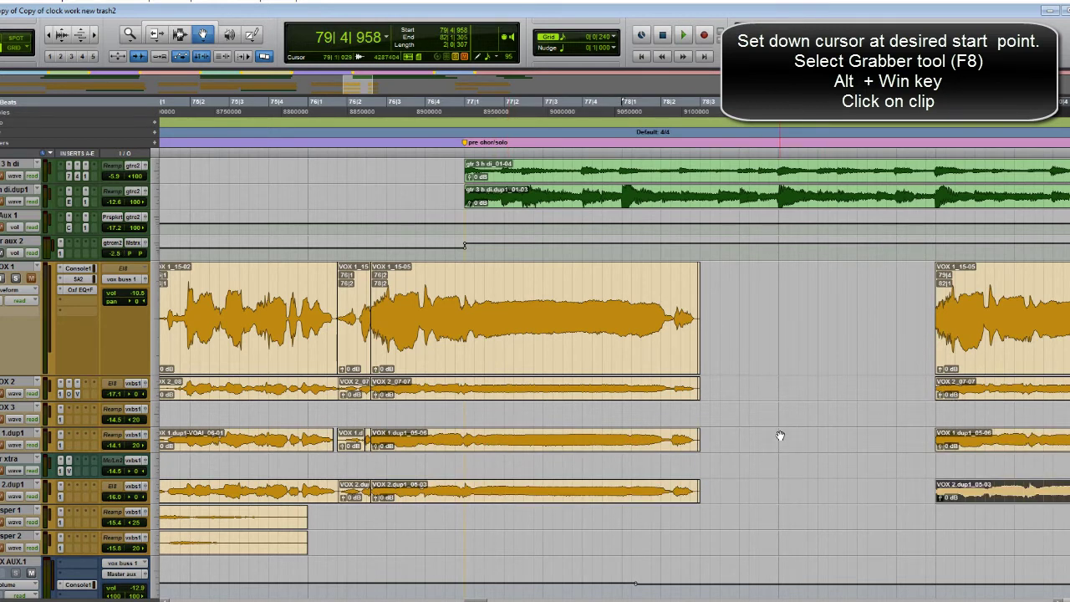
# Step: Trim the start of each of the four copied clips slightly earlier
pyautogui.hscroll(3, 779, 435)
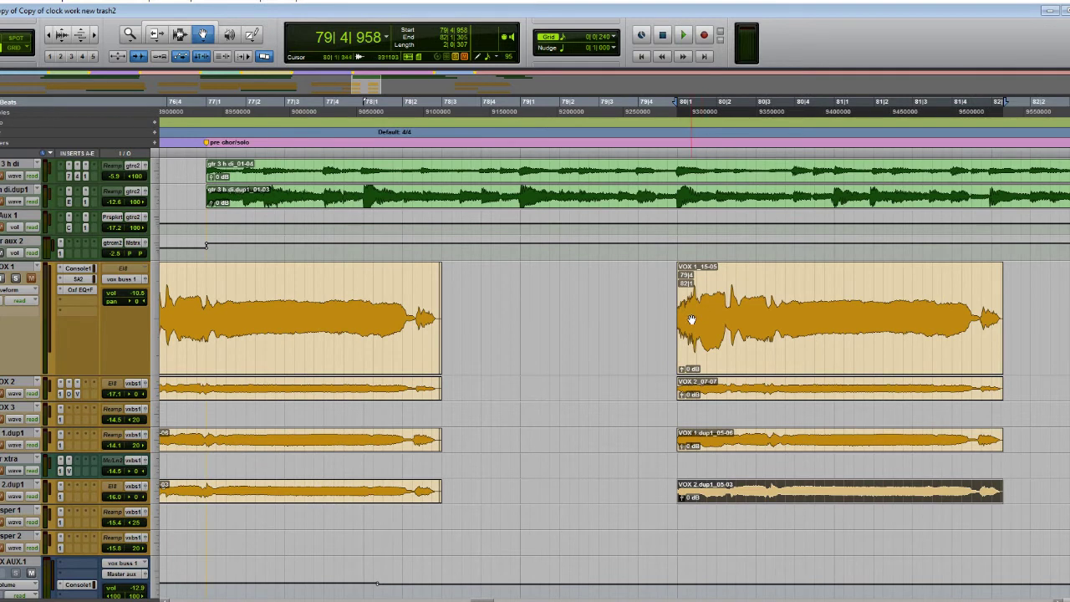
pyautogui.press('F7')
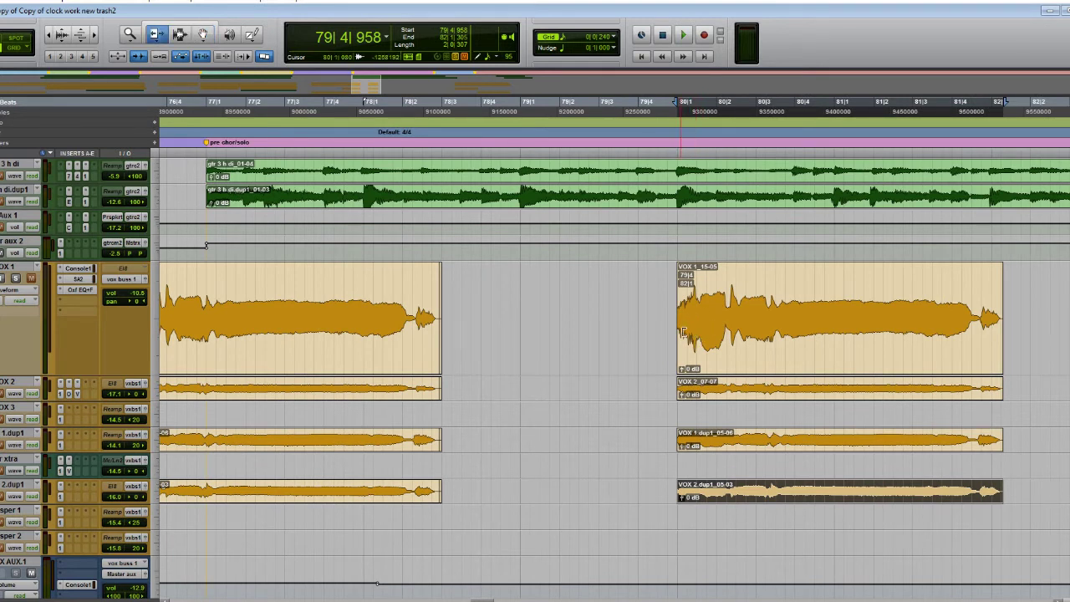
pyautogui.moveTo(684, 332); pyautogui.dragTo(664, 329)
pyautogui.moveTo(678, 389); pyautogui.dragTo(664, 389)
pyautogui.moveTo(707, 441); pyautogui.dragTo(659, 441)
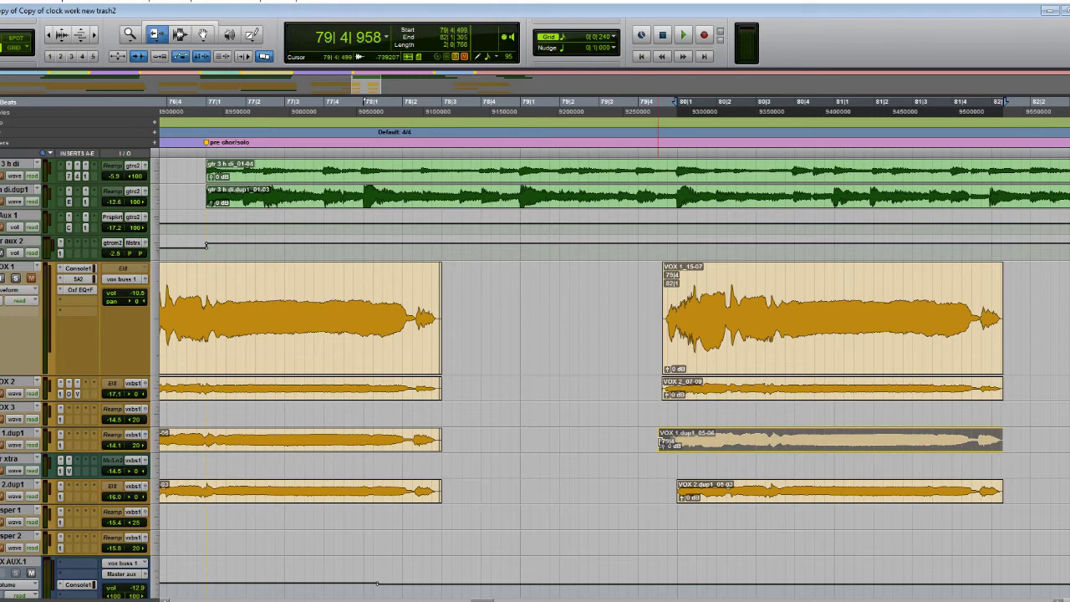
pyautogui.moveTo(703, 500); pyautogui.dragTo(664, 493)
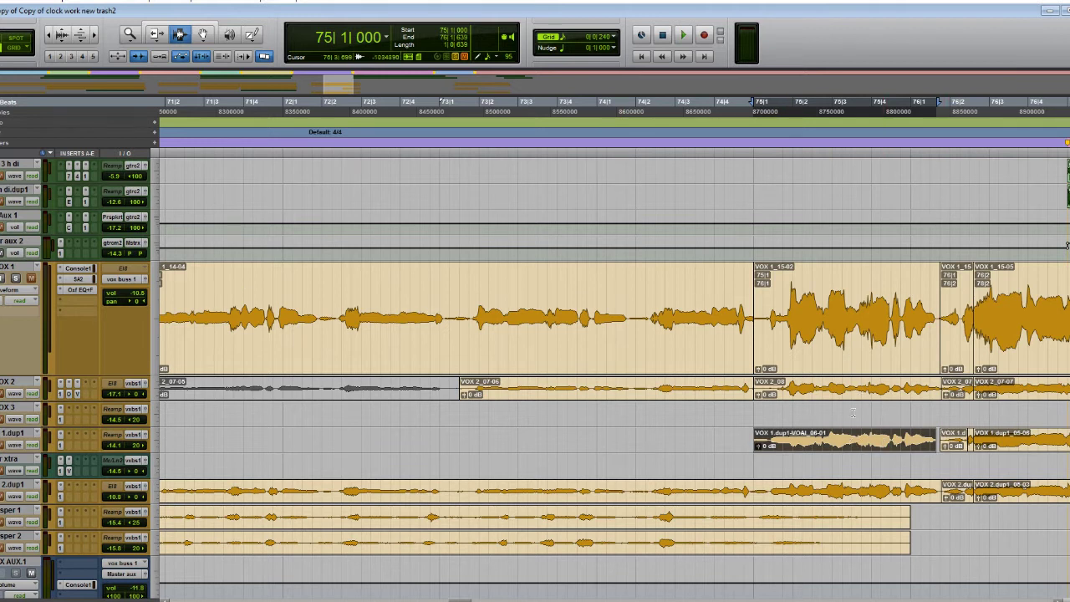
# Step: Duplicate a short VOX 1.dup1 range ending at 76|2|598 right after itself
pyautogui.click(912, 441)
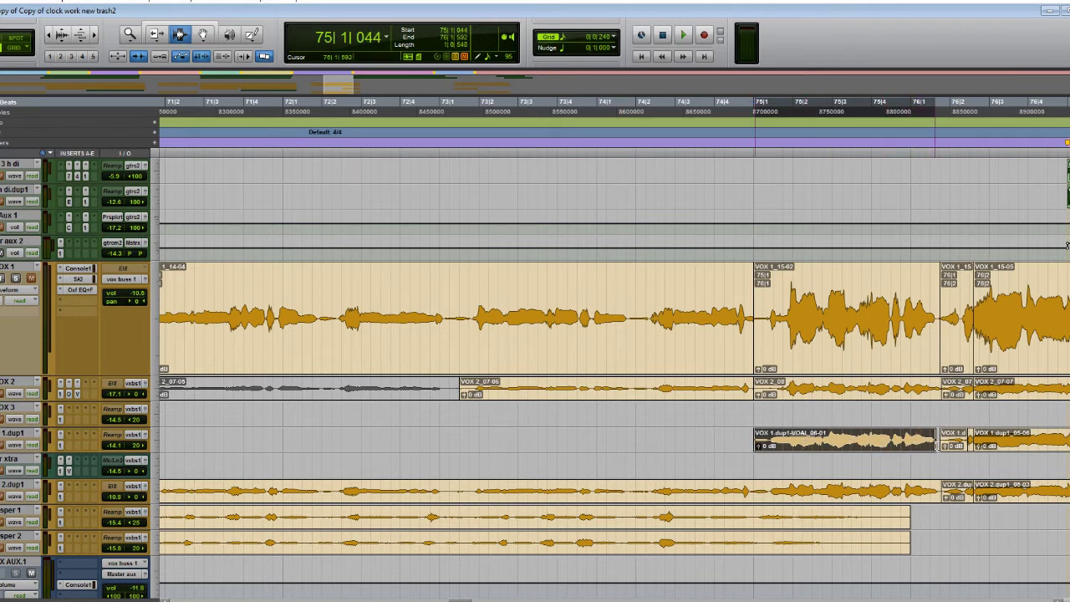
pyautogui.moveTo(967, 446); pyautogui.dragTo(975, 445)
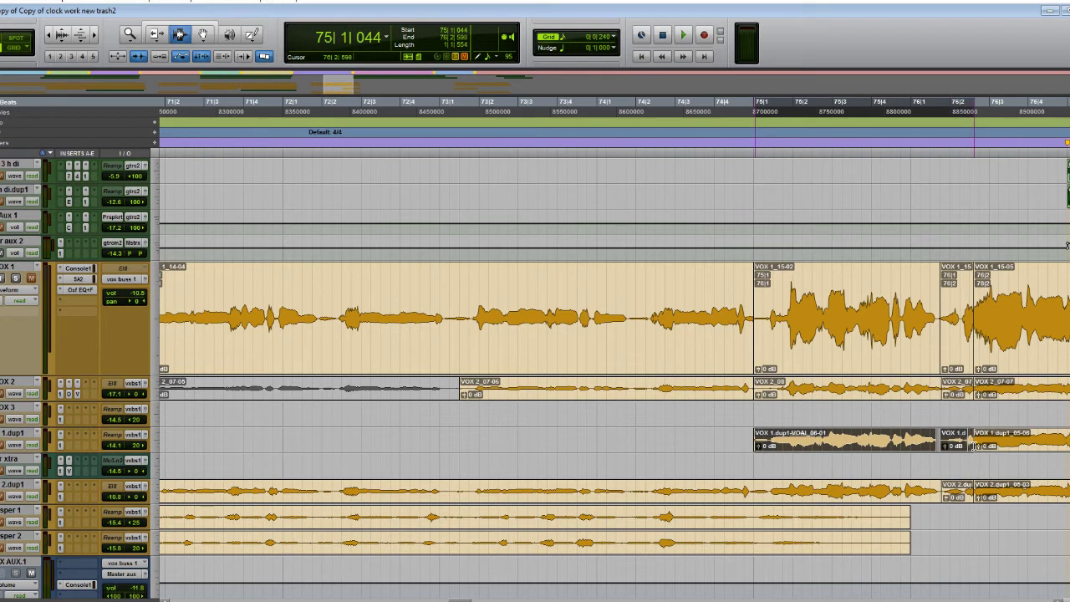
pyautogui.hotkey('ctrl', 'd')
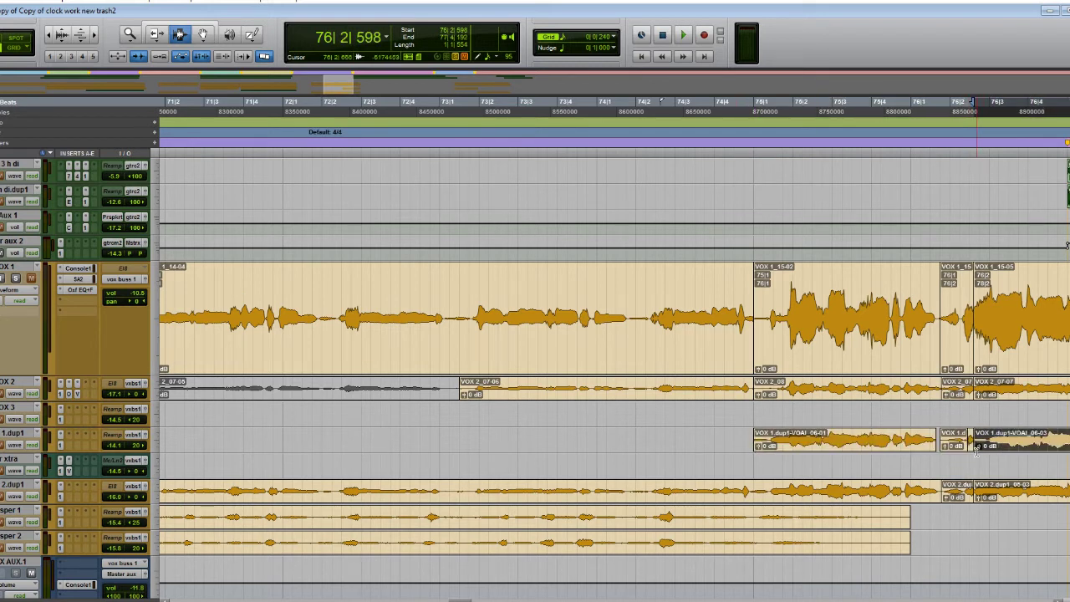
# Step: Select the whole VOX 1.dup1 clip at bar 75 and switch to the Grabber
pyautogui.click(787, 446)
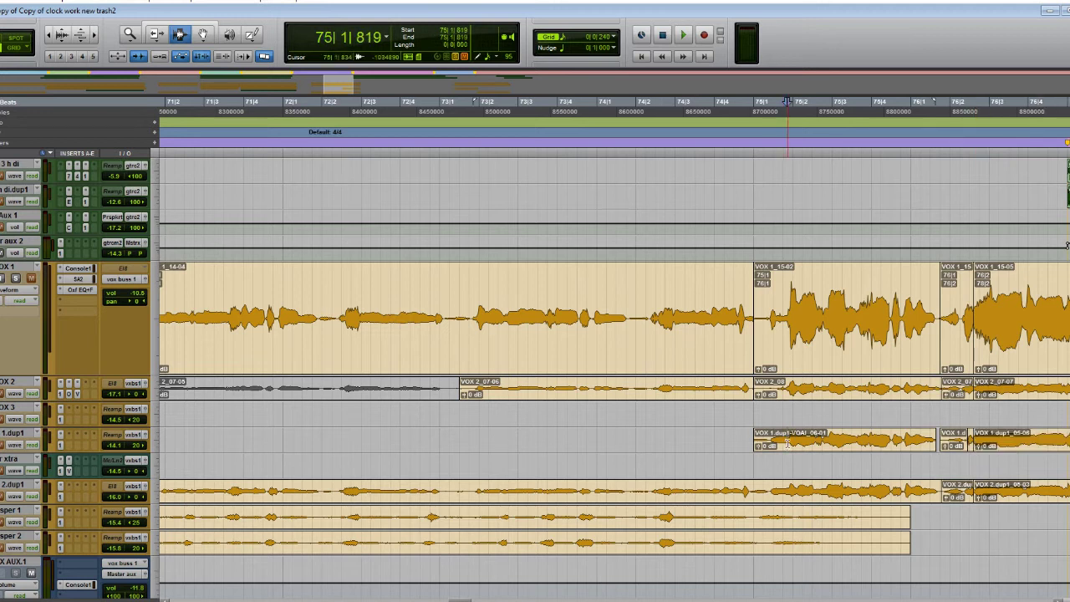
pyautogui.doubleClick(787, 446)
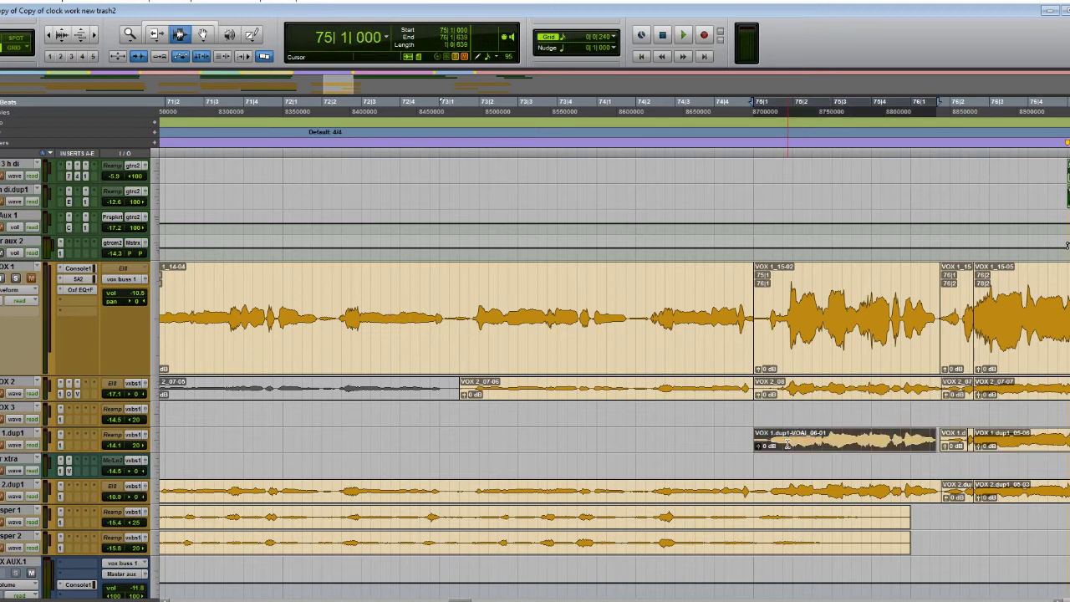
pyautogui.press('F8')
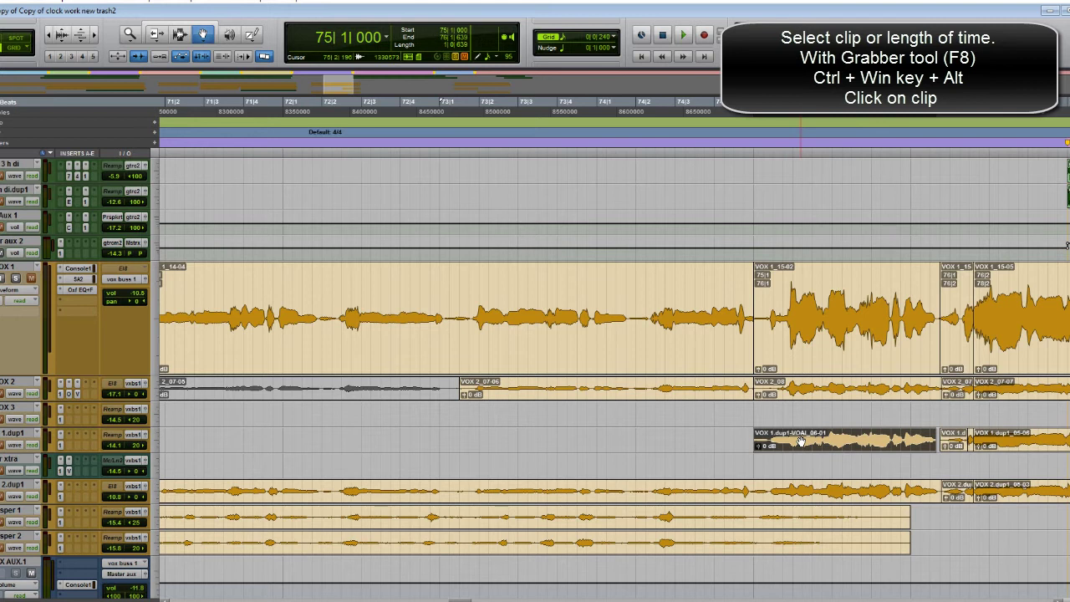
# Step: Back-duplicate the VOX 1.dup1 clip before itself and snap the copy to 75|1
pyautogui.keyDown('ctrl'); pyautogui.keyDown('alt'); pyautogui.keyDown('super'); pyautogui.click(800, 441); pyautogui.keyUp('super'); pyautogui.keyUp('alt'); pyautogui.keyUp('ctrl')
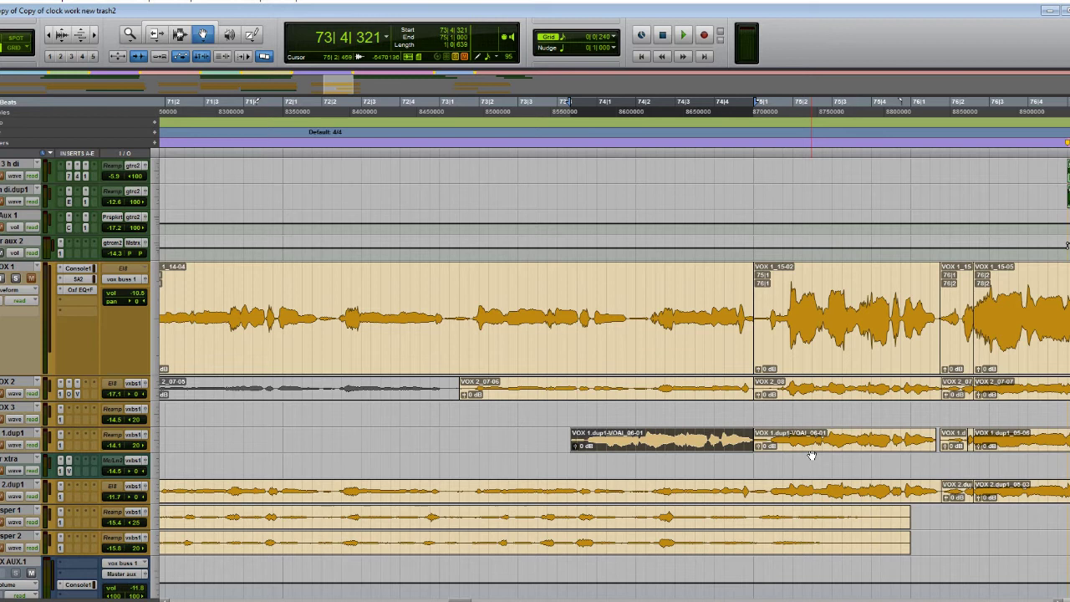
pyautogui.moveTo(810, 455); pyautogui.dragTo(815, 443)
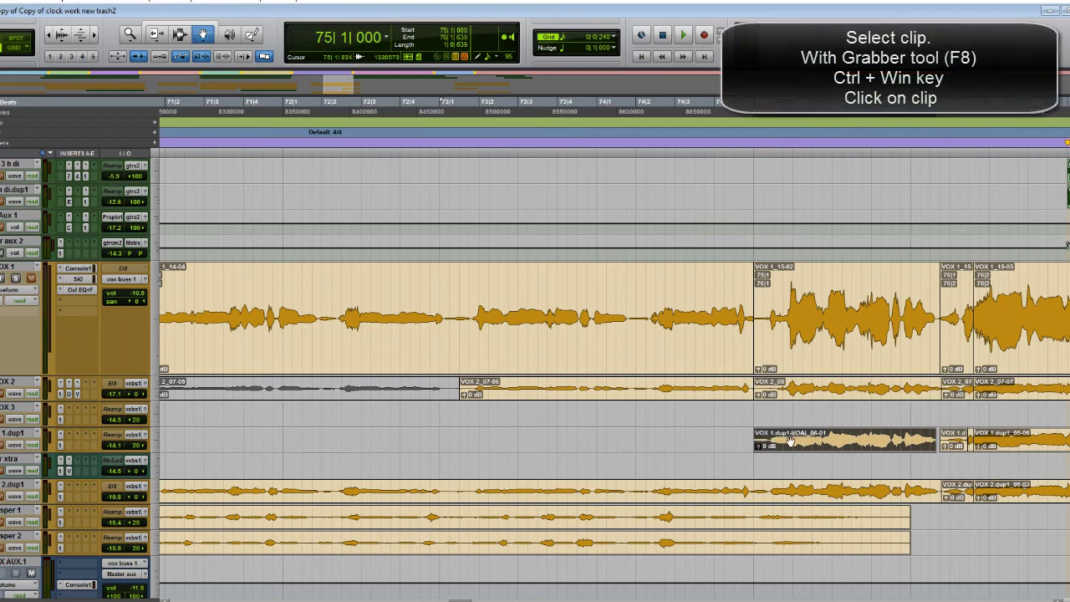
# Step: Ctrl+Win-click the VOX 1.dup1 clip with the Grabber to shift a copy earlier
pyautogui.keyDown('ctrl'); pyautogui.keyDown('super'); pyautogui.click(852, 441); pyautogui.keyUp('super'); pyautogui.keyUp('ctrl')
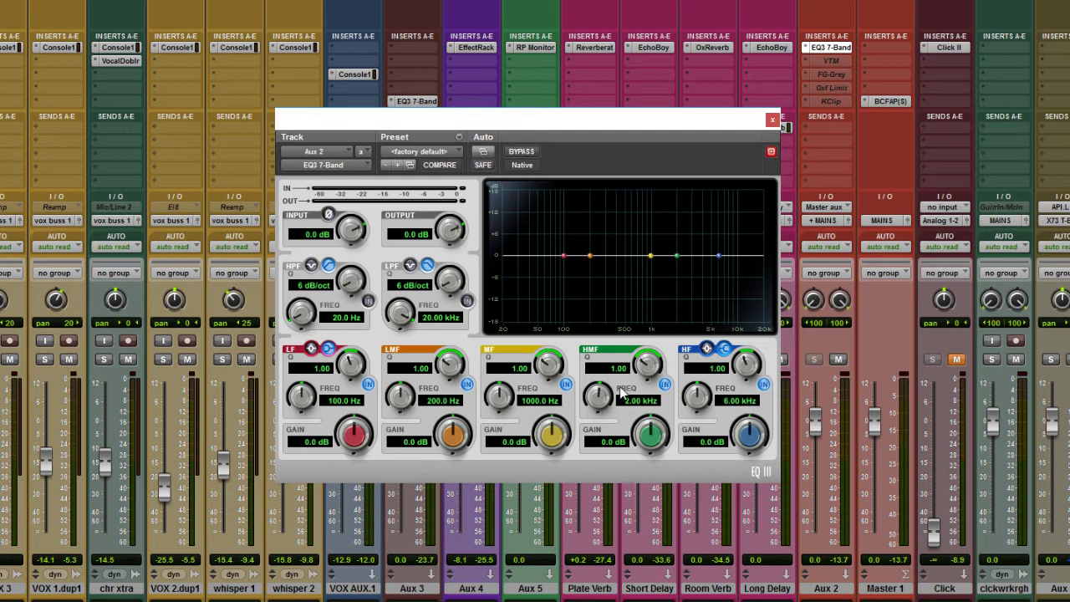
# Step: Shape the EQ: +4.1 dB at 1.47 kHz, narrow -5.4 dB at 326.8 Hz, +3.3 dB high shelf
pyautogui.moveTo(555, 436); pyautogui.dragTo(544, 327)
pyautogui.moveTo(400, 396); pyautogui.dragTo(455, 324)
pyautogui.moveTo(452, 433); pyautogui.dragTo(451, 478)
pyautogui.moveTo(749, 433); pyautogui.dragTo(746, 405)
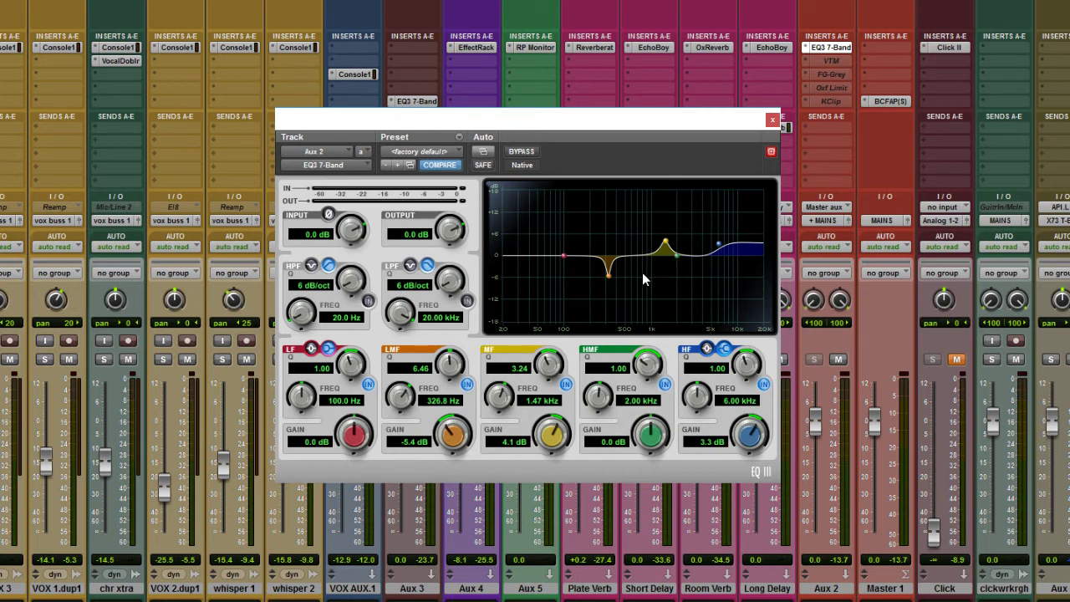
# Step: Bypass the HF and LMF bands to compare, then re-enable both
pyautogui.click(763, 384)
pyautogui.click(467, 385)
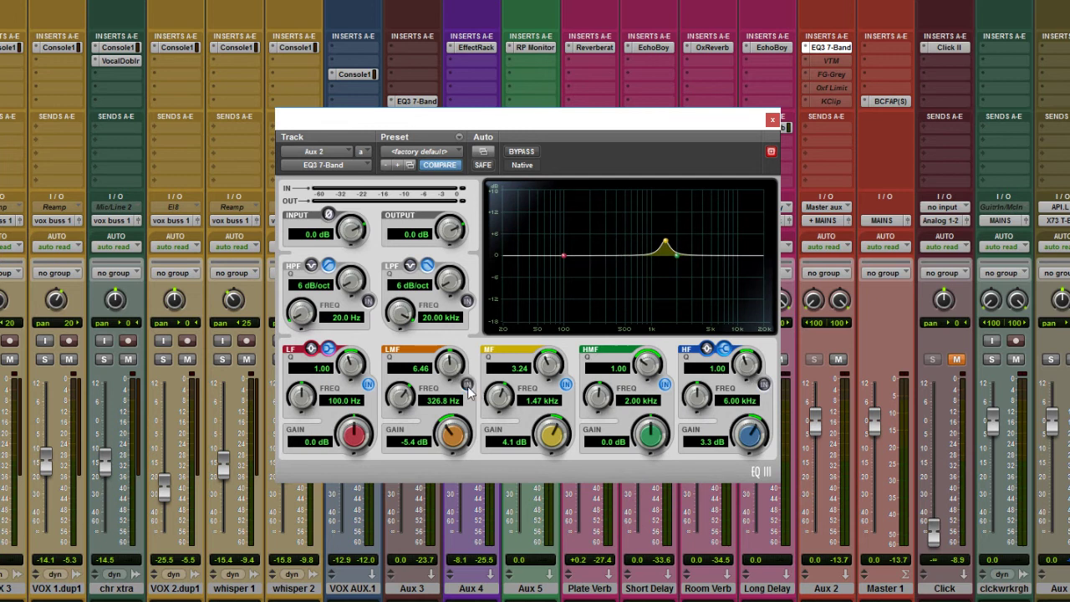
pyautogui.click(467, 385)
pyautogui.click(763, 384)
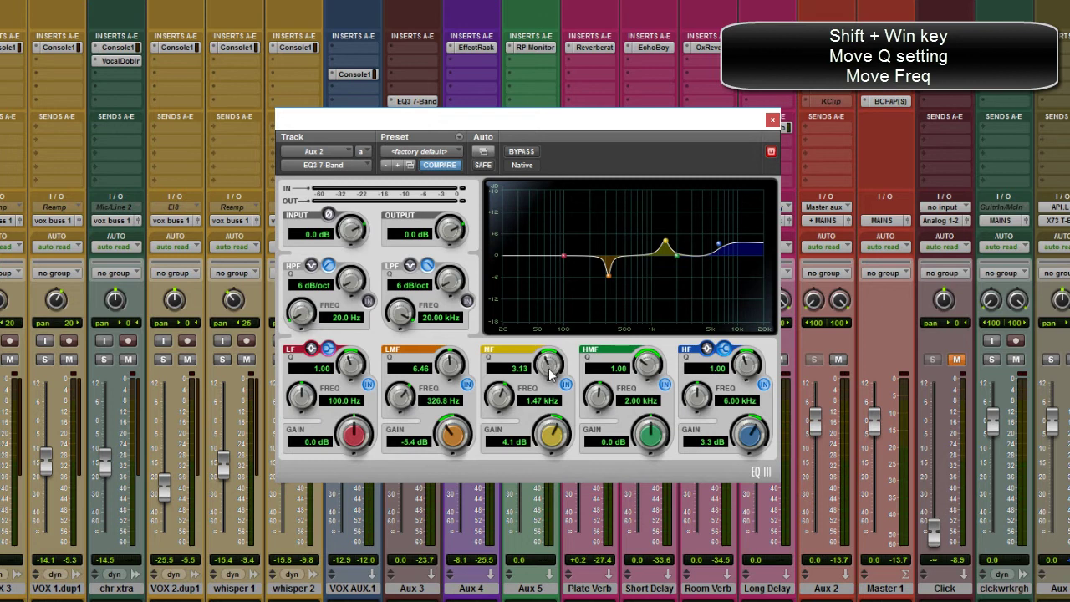
# Step: Sweep the soloed MF band up to 2.21 kHz and back to 1.71 kHz, then reset all bands flat
pyautogui.moveTo(548, 367); pyautogui.dragTo(552, 405)
pyautogui.moveTo(665, 241); pyautogui.dragTo(670, 208)
pyautogui.moveTo(502, 402)
pyautogui.mouseDown()
pyautogui.moveTo(506, 385)
pyautogui.moveTo(505, 403)
pyautogui.mouseUp()
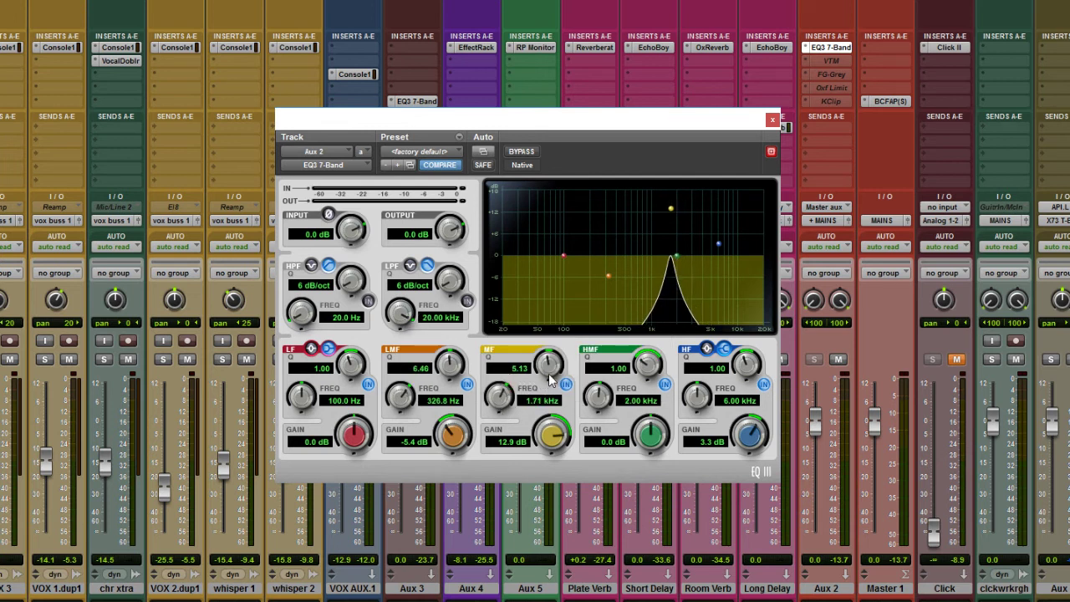
pyautogui.moveTo(548, 364); pyautogui.dragTo(499, 406)
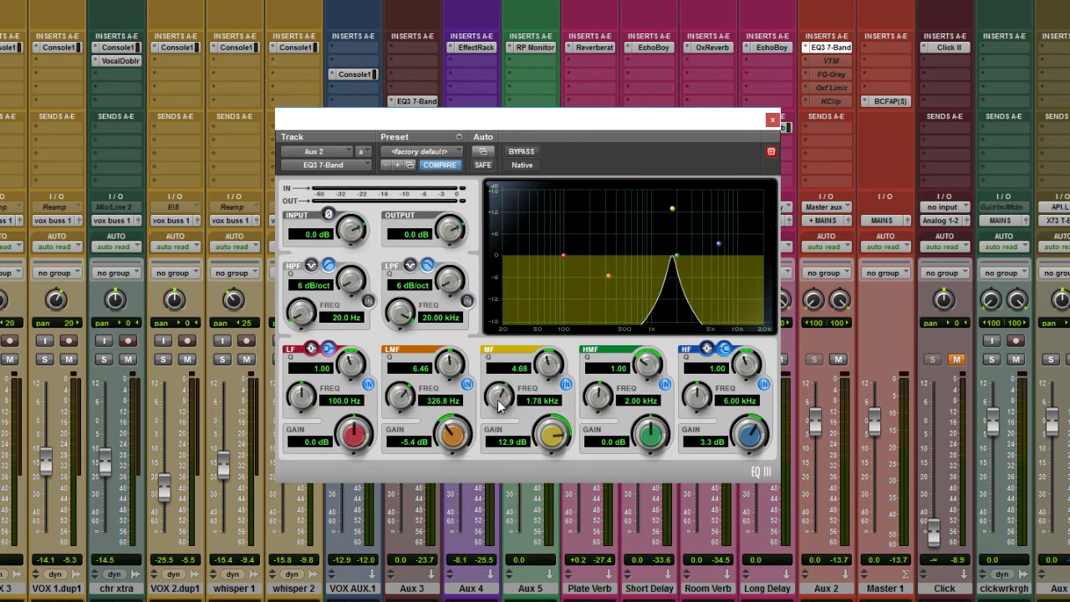
pyautogui.keyDown('alt'); pyautogui.click(543, 369); pyautogui.keyUp('alt')
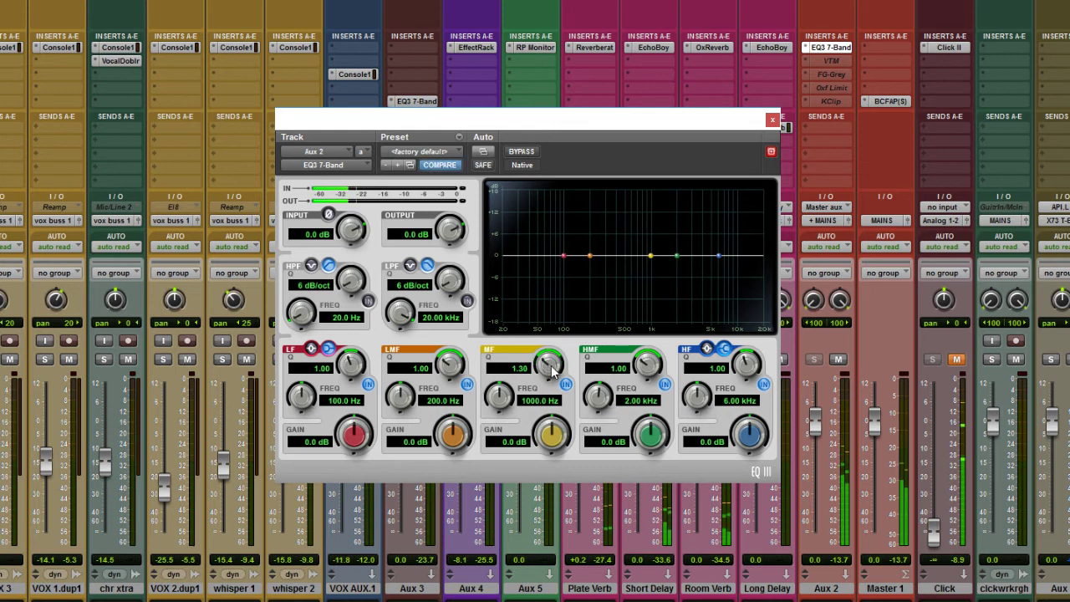
# Step: Set MF Q 0.47 near 1.75 kHz, LMF +5.9 dB at 104.2 Hz, and HF shelf -12 dB
pyautogui.moveTo(552, 370)
pyautogui.mouseDown()
pyautogui.moveTo(554, 426)
pyautogui.moveTo(544, 353)
pyautogui.mouseUp()
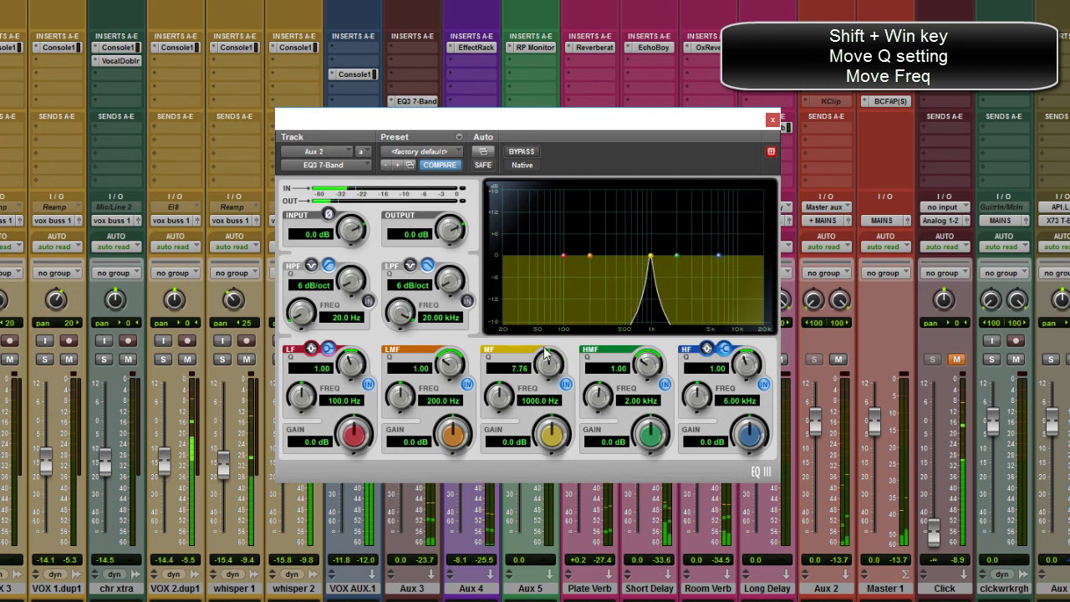
pyautogui.moveTo(501, 406)
pyautogui.mouseDown()
pyautogui.moveTo(502, 355)
pyautogui.moveTo(501, 395)
pyautogui.mouseUp()
pyautogui.moveTo(452, 430); pyautogui.dragTo(393, 432)
pyautogui.moveTo(442, 367); pyautogui.dragTo(441, 317)
pyautogui.moveTo(749, 433); pyautogui.dragTo(743, 539)
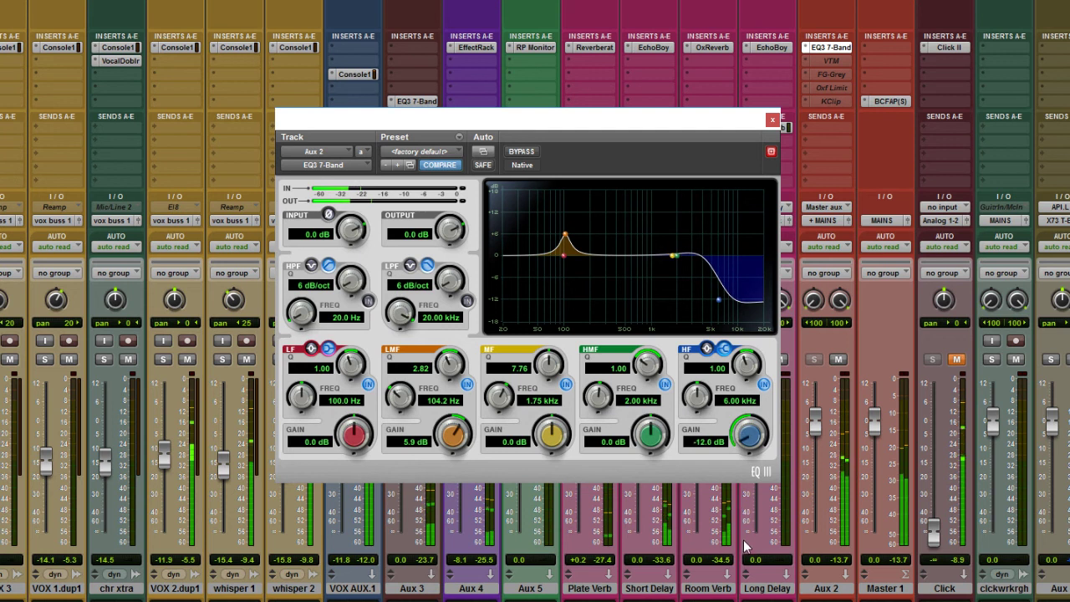
pyautogui.moveTo(546, 363); pyautogui.dragTo(496, 410)
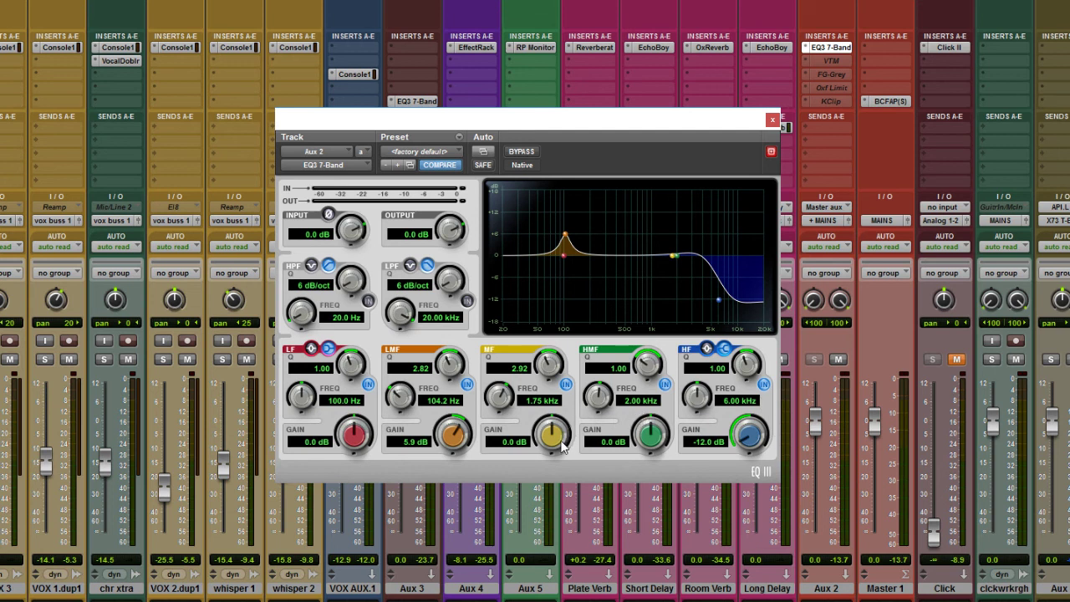
# Step: Shift+Win-drag the MF knobs to solo it, setting Q 4.90 at 1.60 kHz
pyautogui.moveTo(546, 363); pyautogui.dragTo(498, 429)
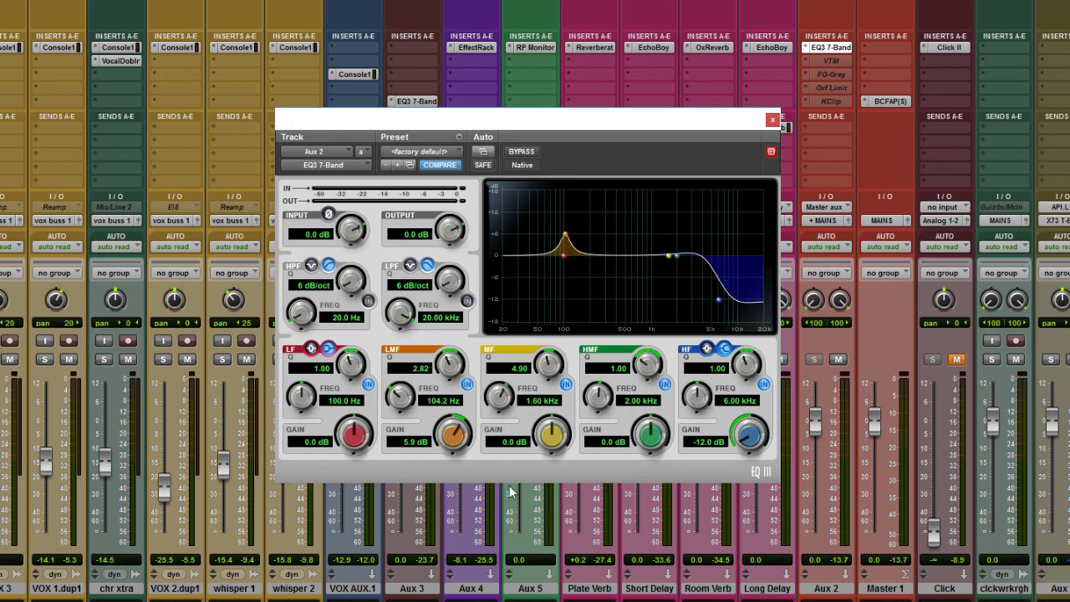